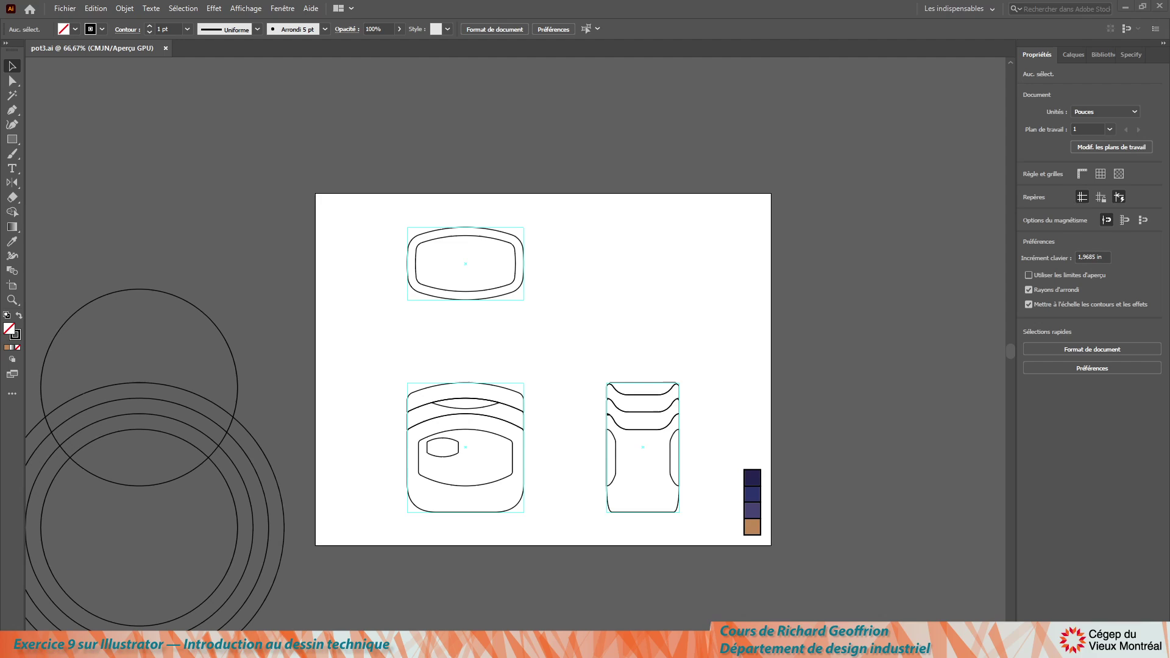
Delete all the construction circles lying outside the artboard beside the jar's orthographic views.
left_click(120, 518)
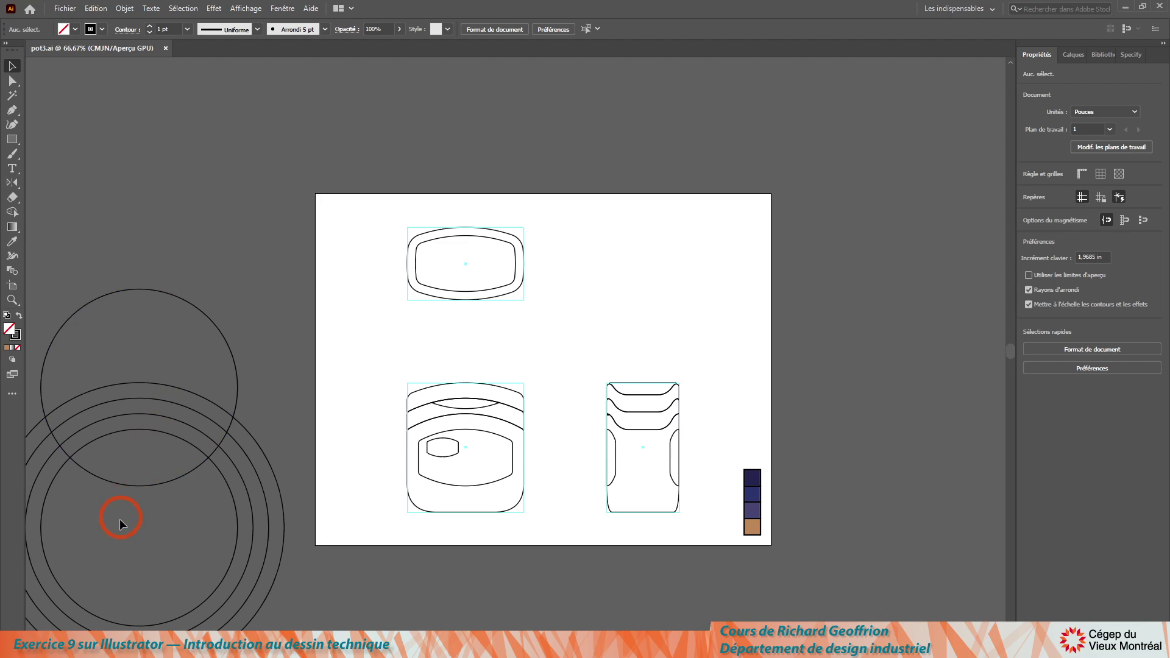
left_click(202, 275)
left_click_drag(90, 510, 91, 513)
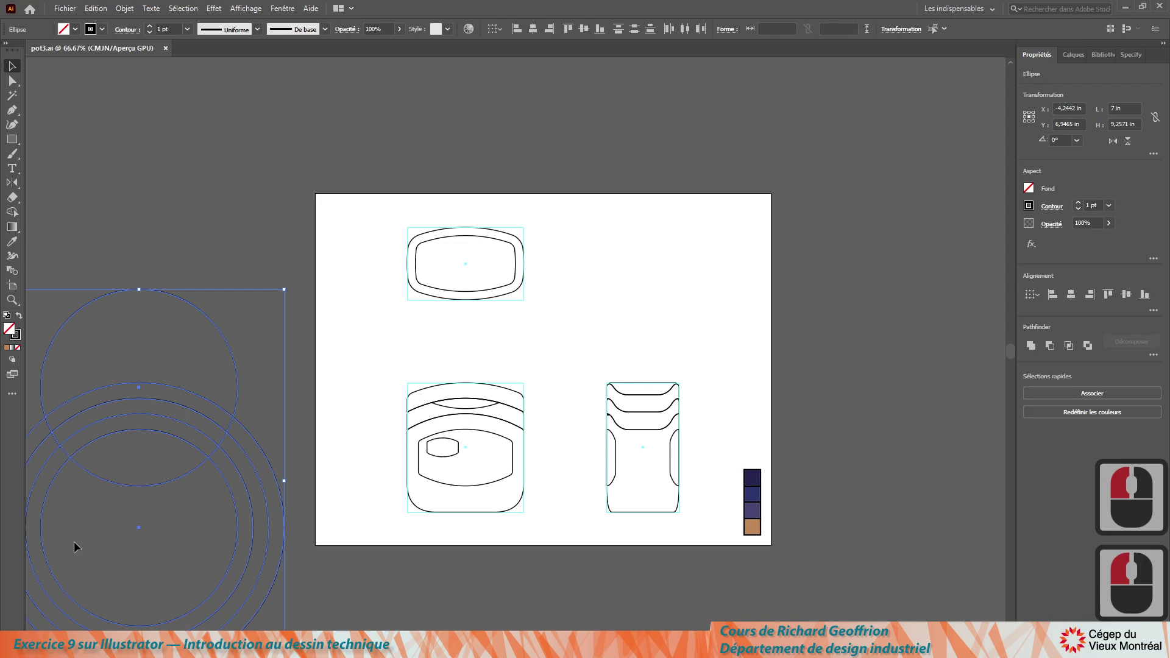
key("Delete")
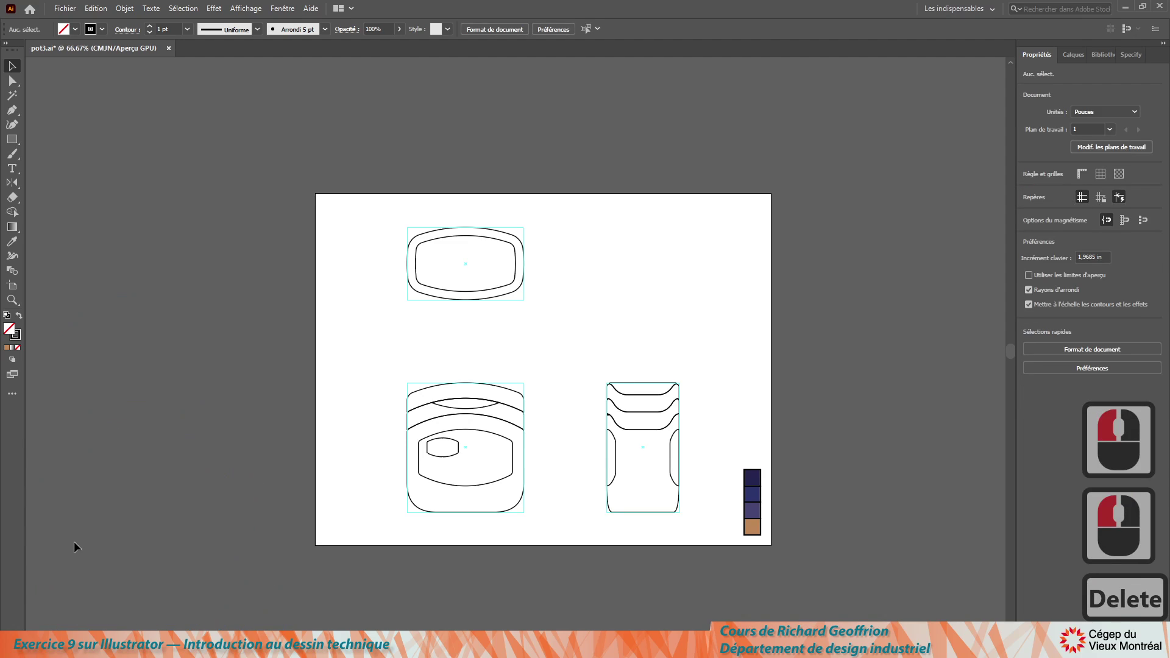
Save the document under the new name pot4.ai in the Demo tempo folder, keeping the default Illustrator options.
left_click(64, 8)
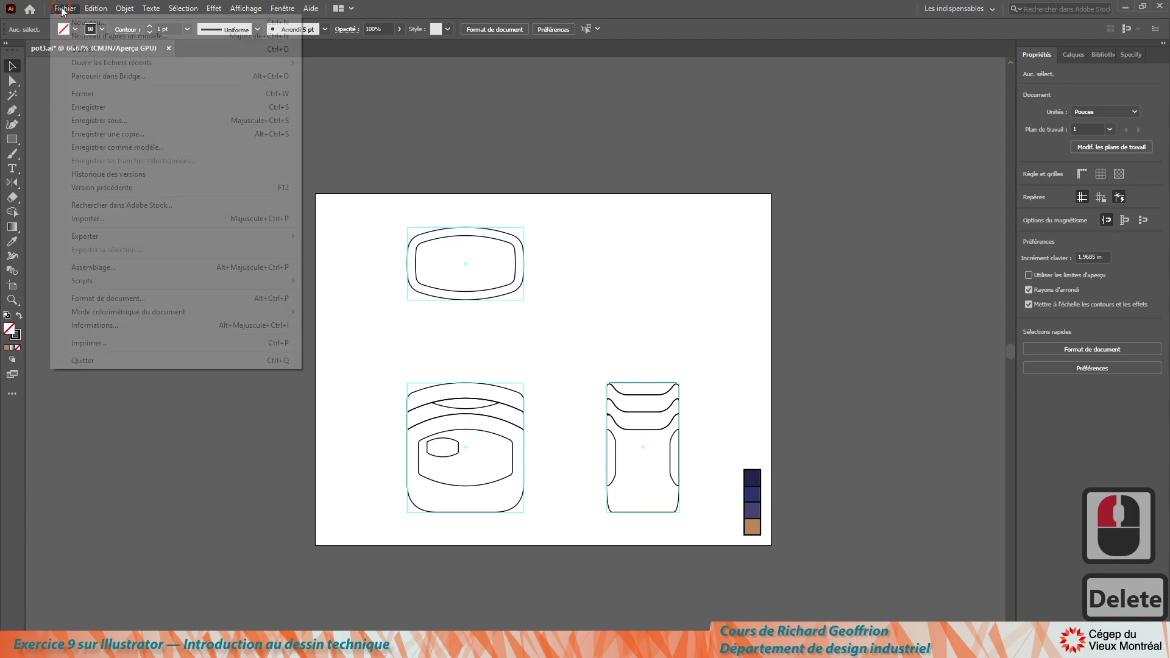
left_click(100, 120)
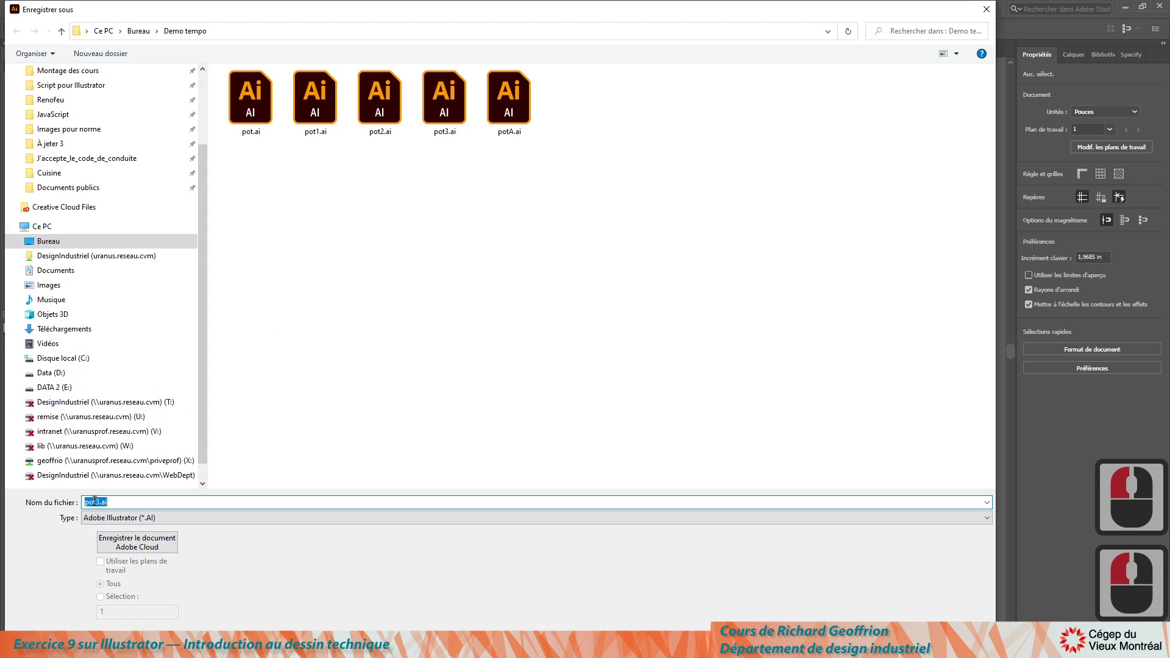
left_click_drag(95, 502, 99, 501)
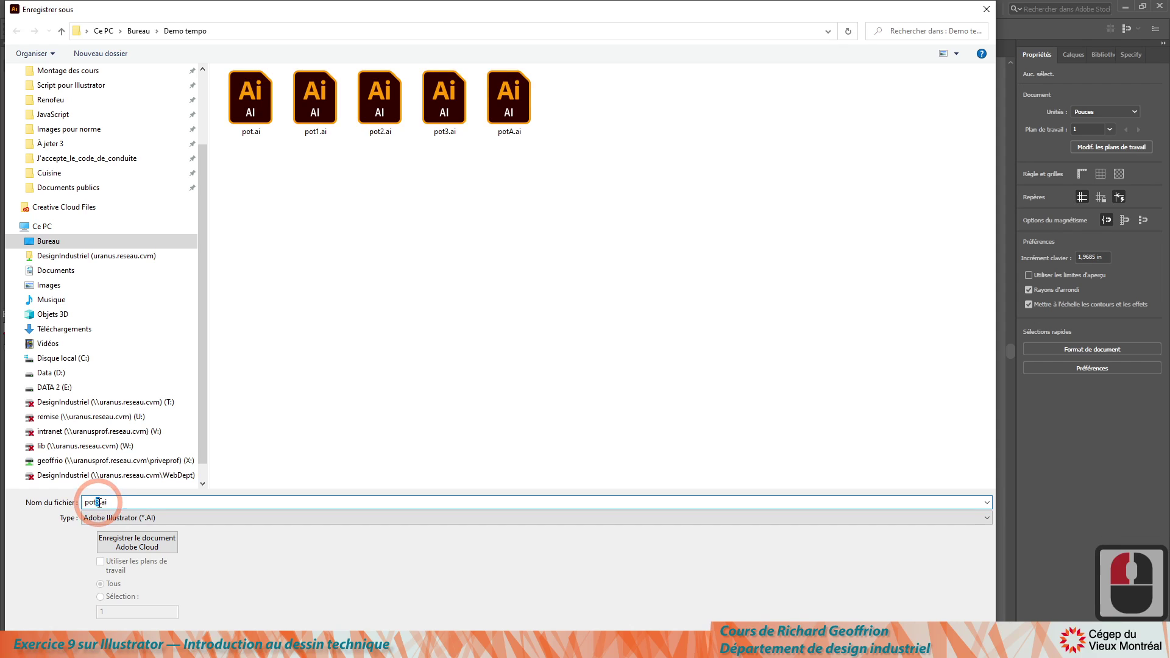
type("4")
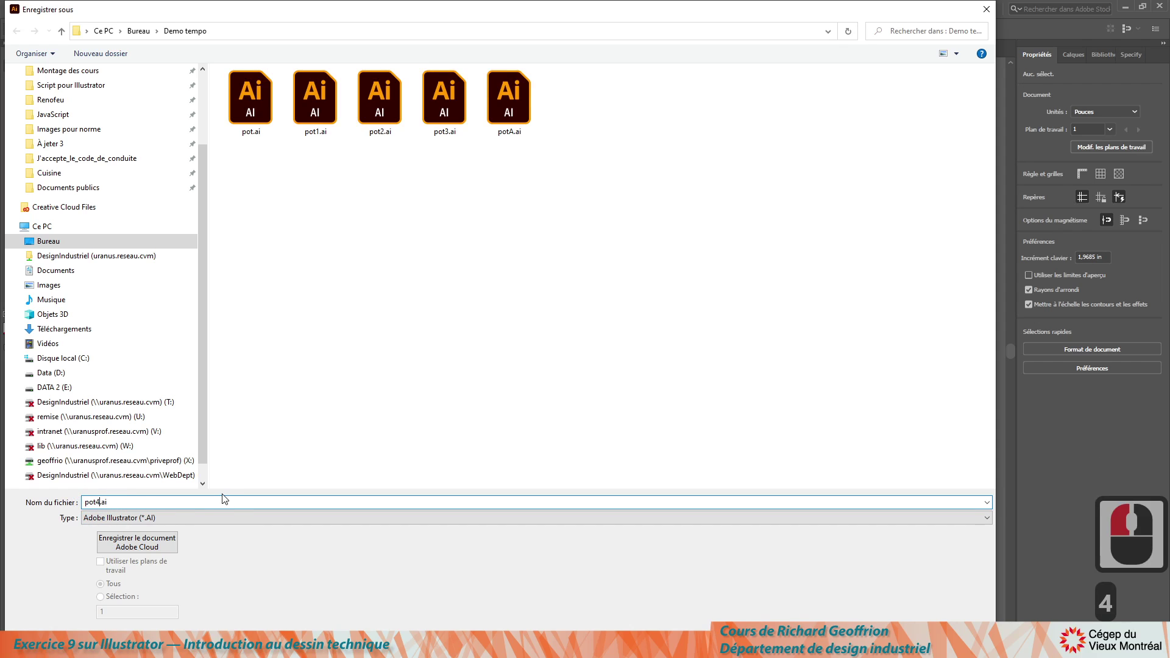
key("Return")
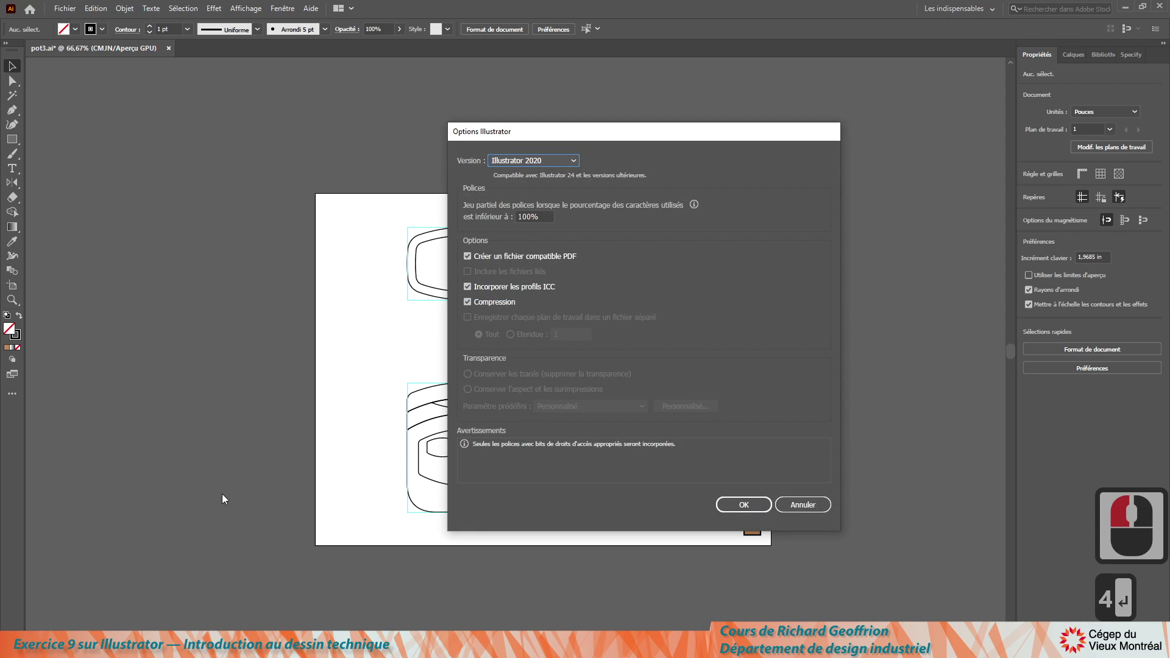
key("Return")
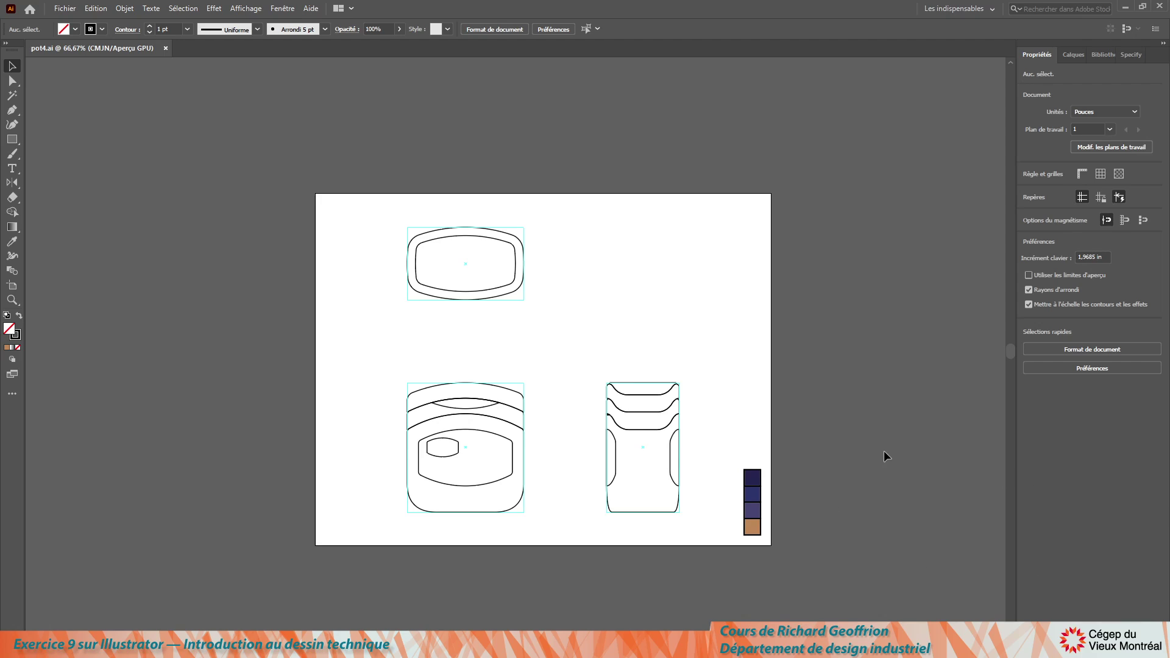
left_click(744, 486)
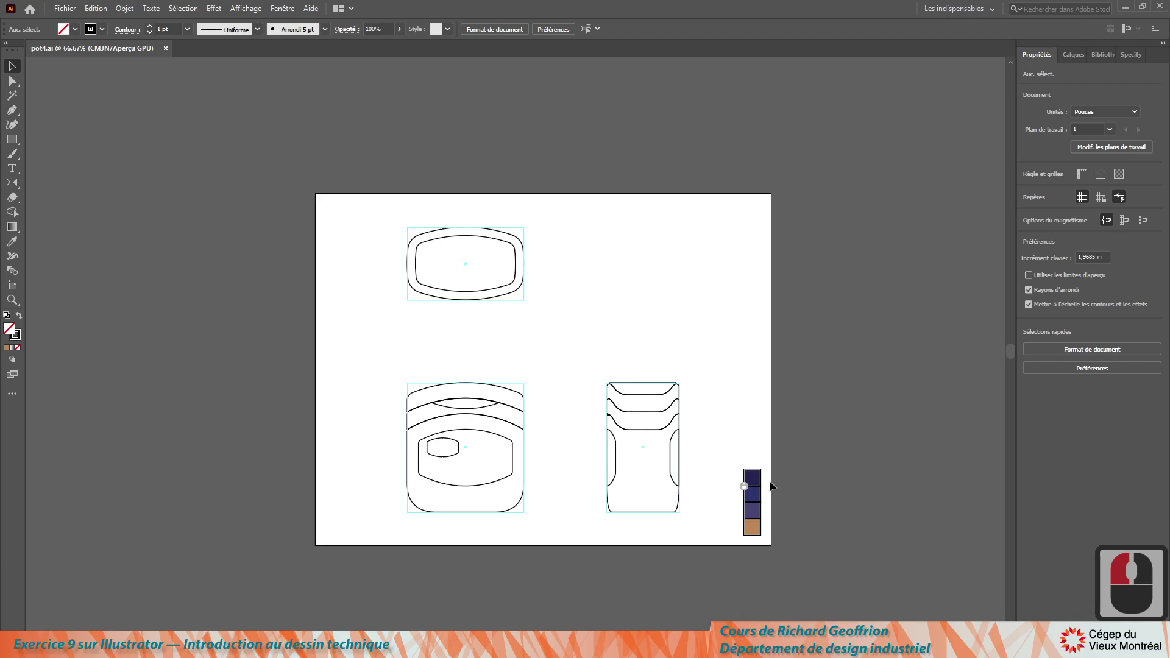
left_click(733, 422)
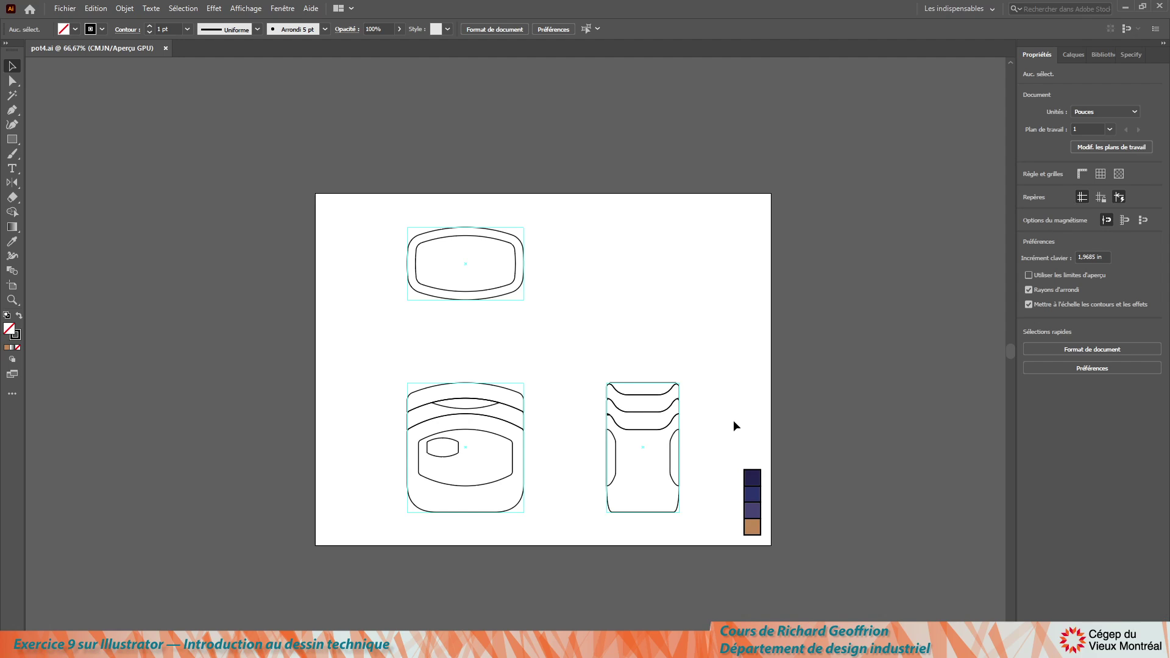
Give the jar body outline in the front view the tan sample square's fill and 2 pt stroke with the Eyedropper.
scroll(611, 479, "up", 2, "alt")
scroll(592, 468, "down", 1, "alt")
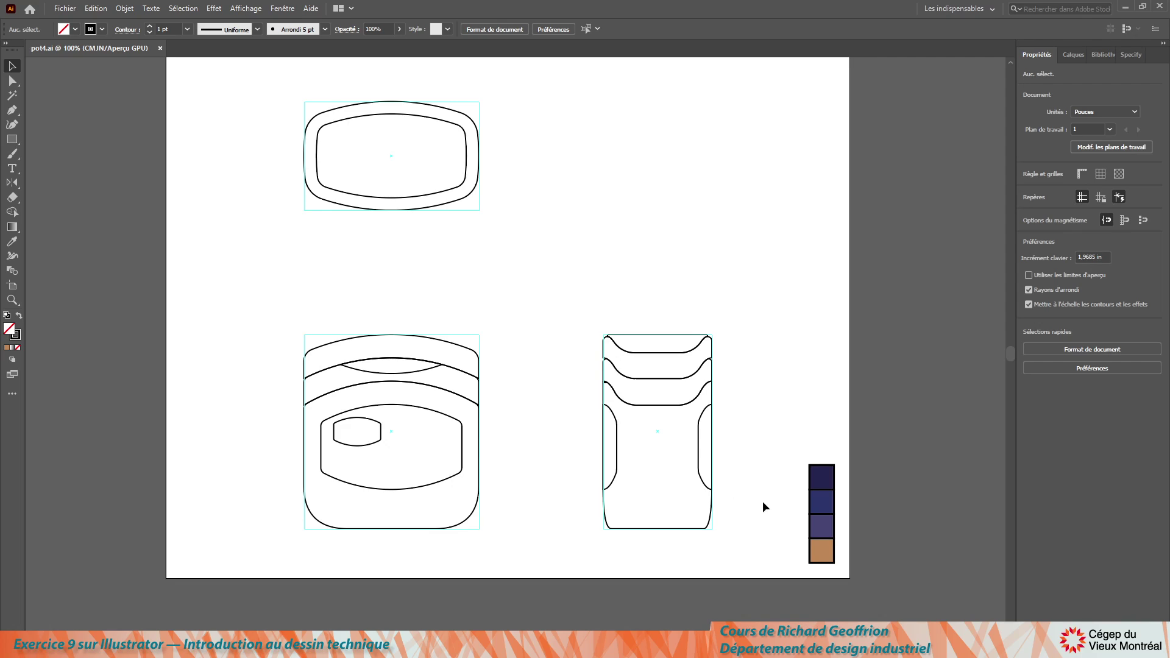
left_click_drag(236, 552, 430, 509)
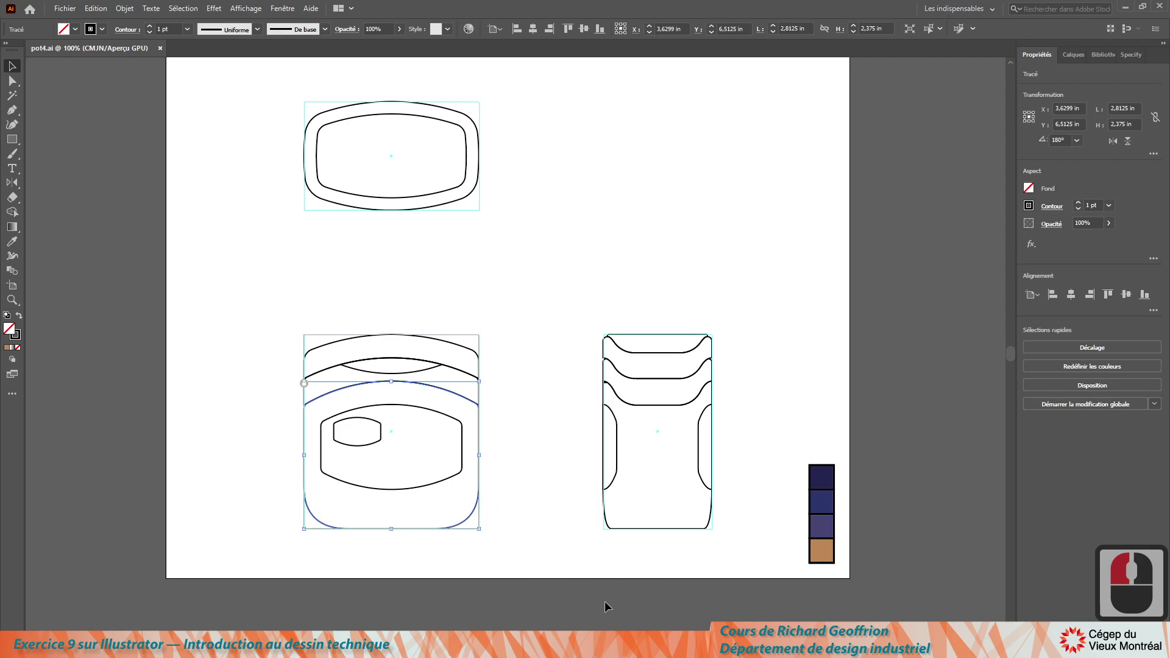
key("i")
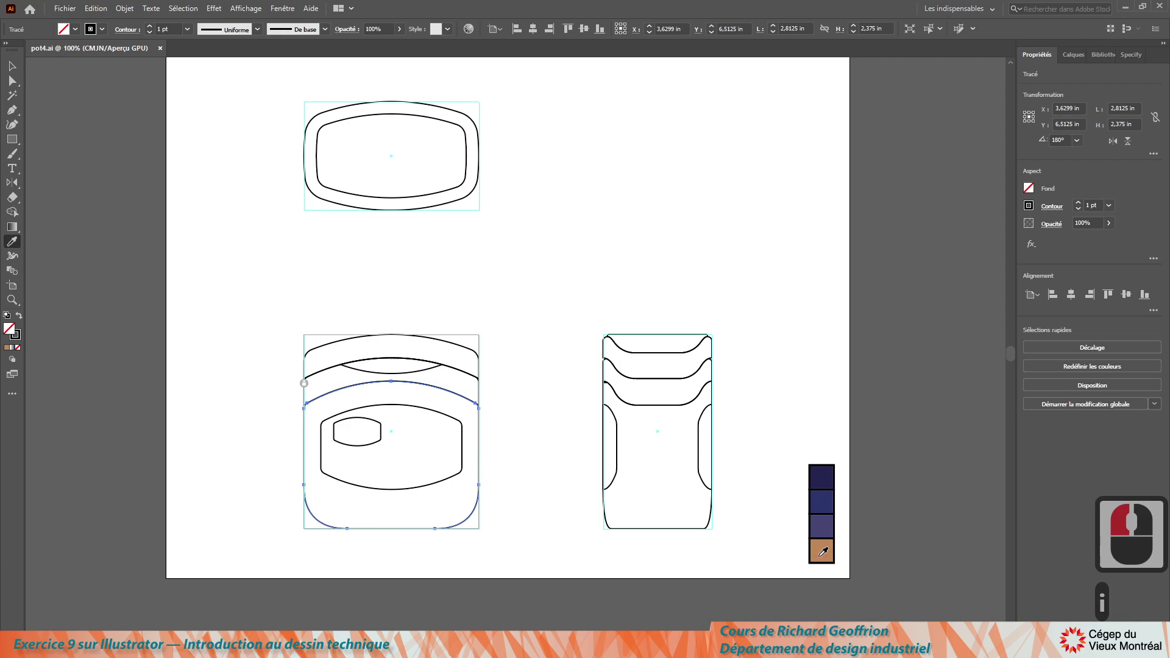
left_click(815, 554)
left_click(649, 563)
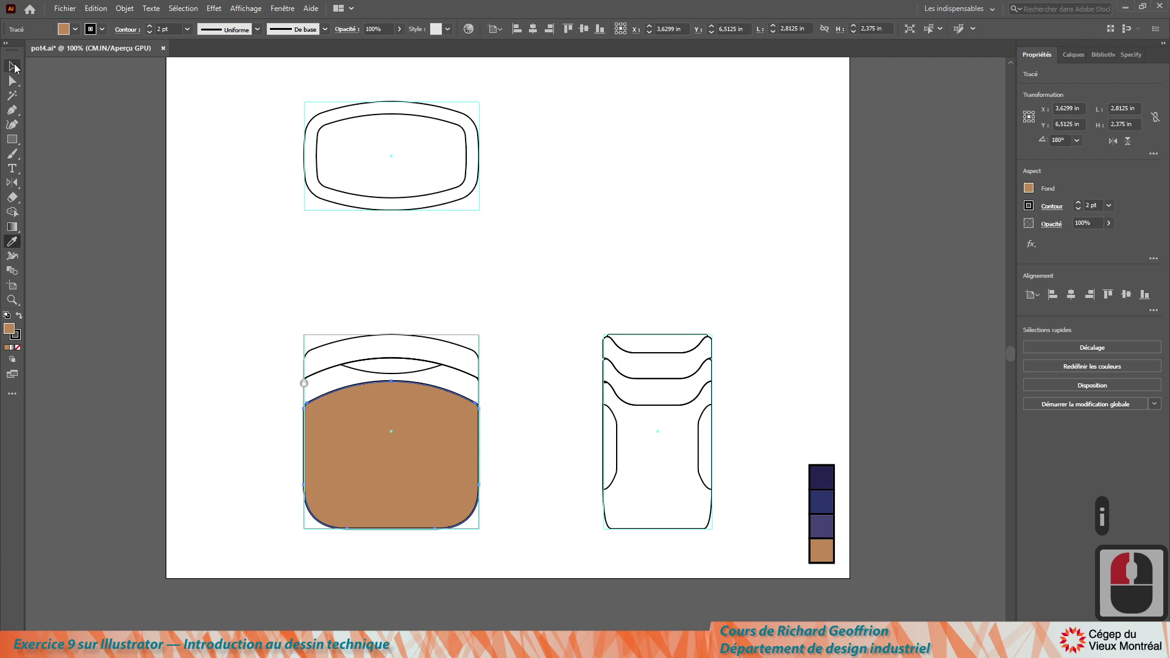
Send the tan jar body in the front view to the back, behind the label shapes.
left_click(12, 66)
left_click(479, 406)
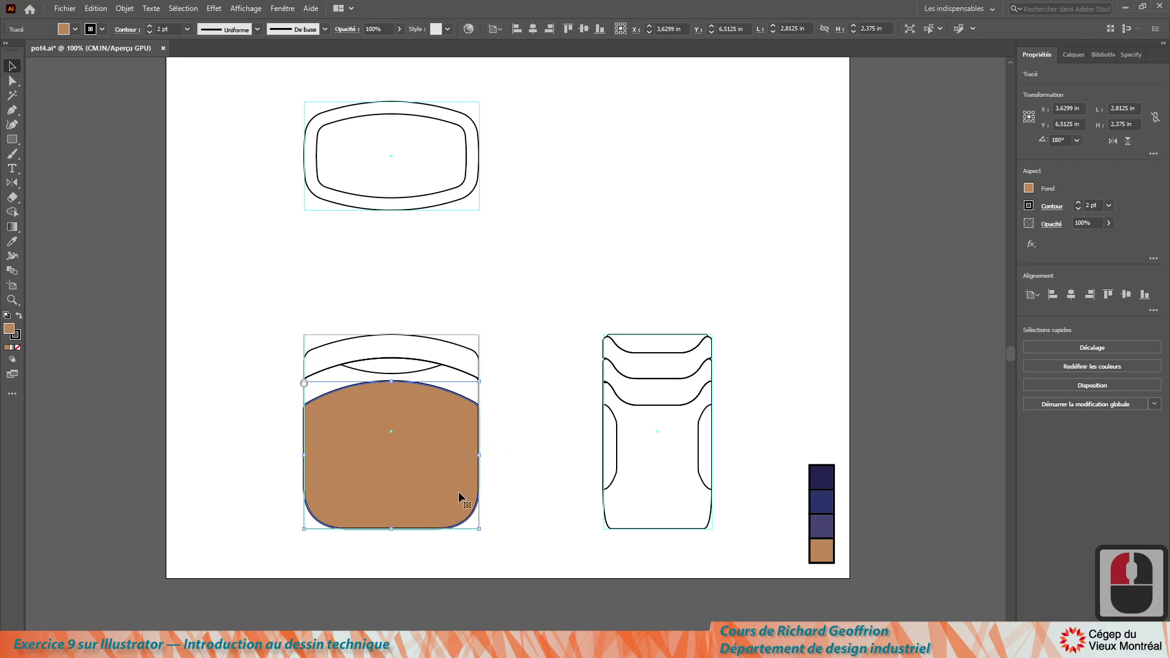
right_click(478, 502)
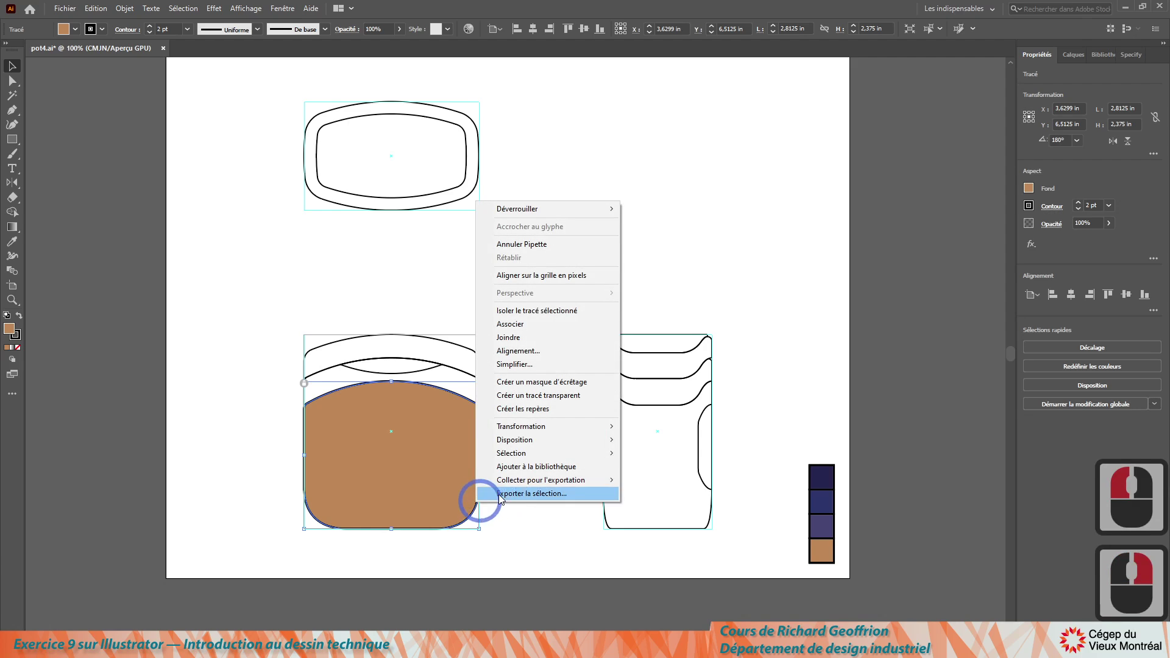
mouse_move(603, 439)
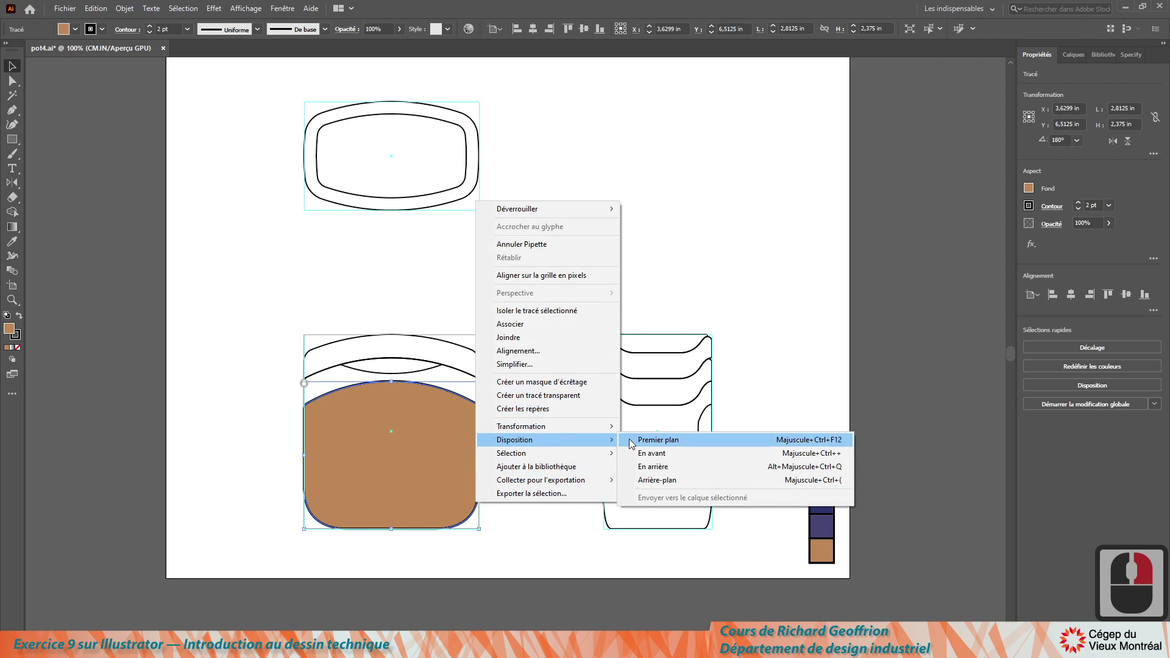
left_click(658, 480)
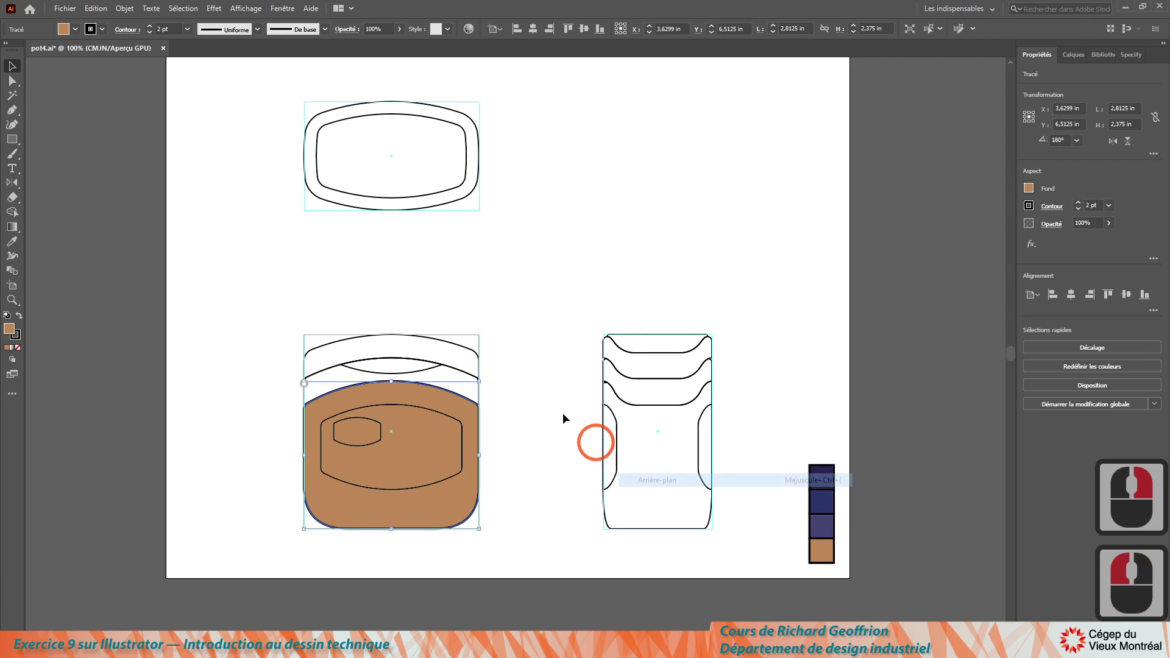
Apply the purple sample square's fill and 2 pt stroke to the large label shape on the front view's body.
left_click(12, 65)
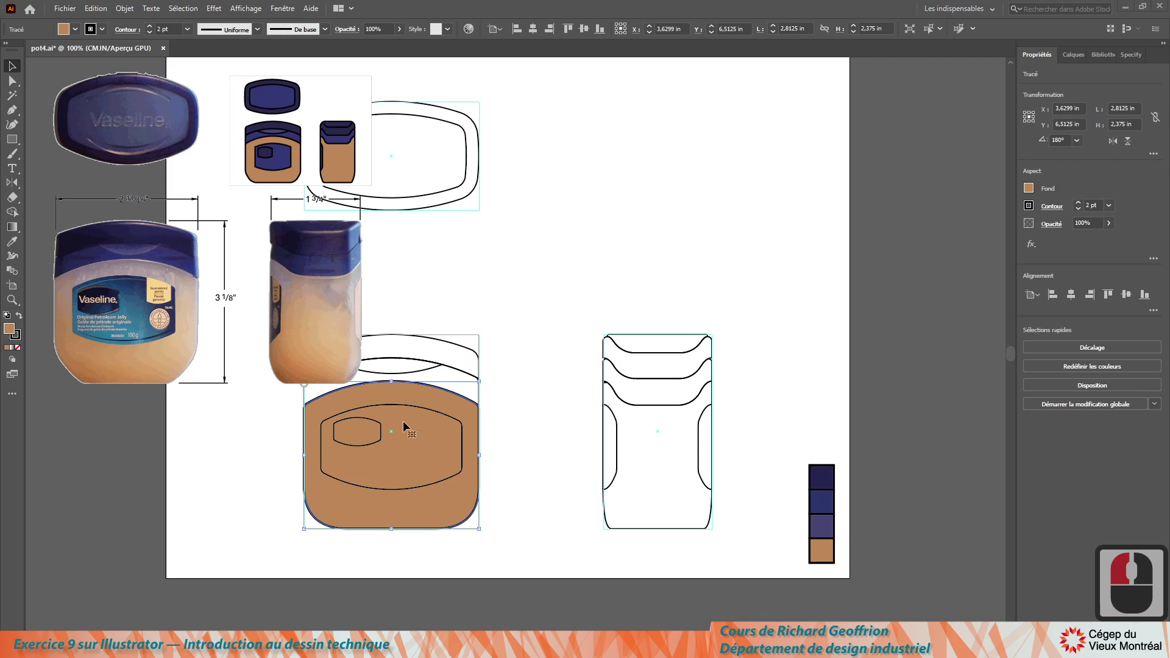
left_click(435, 415)
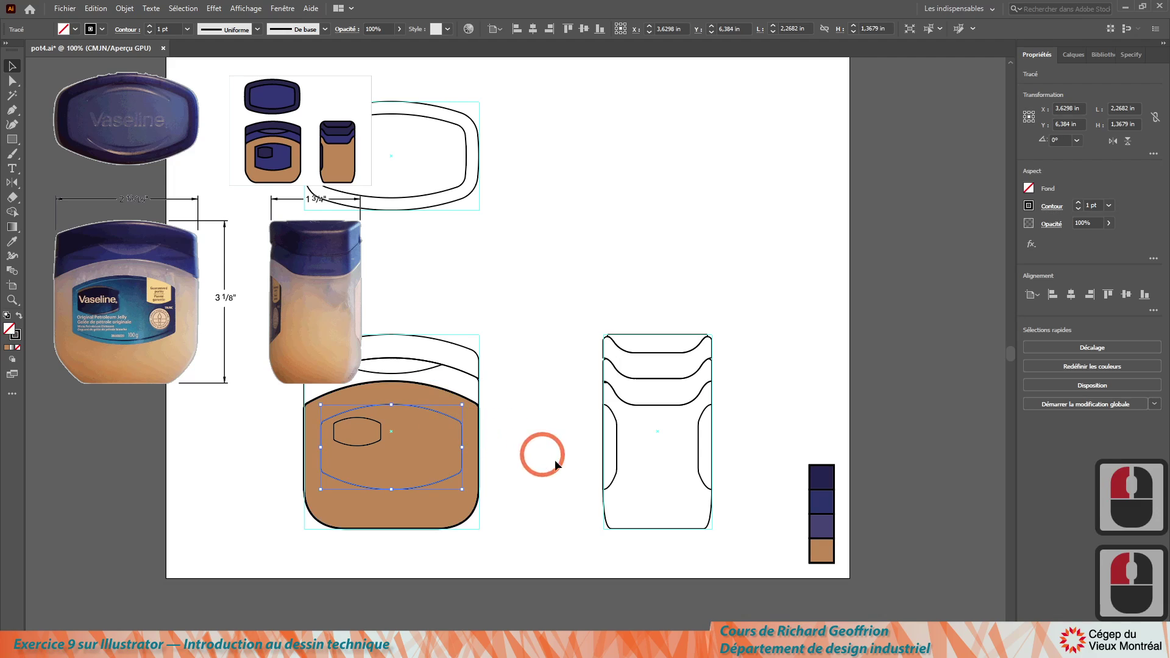
key("i")
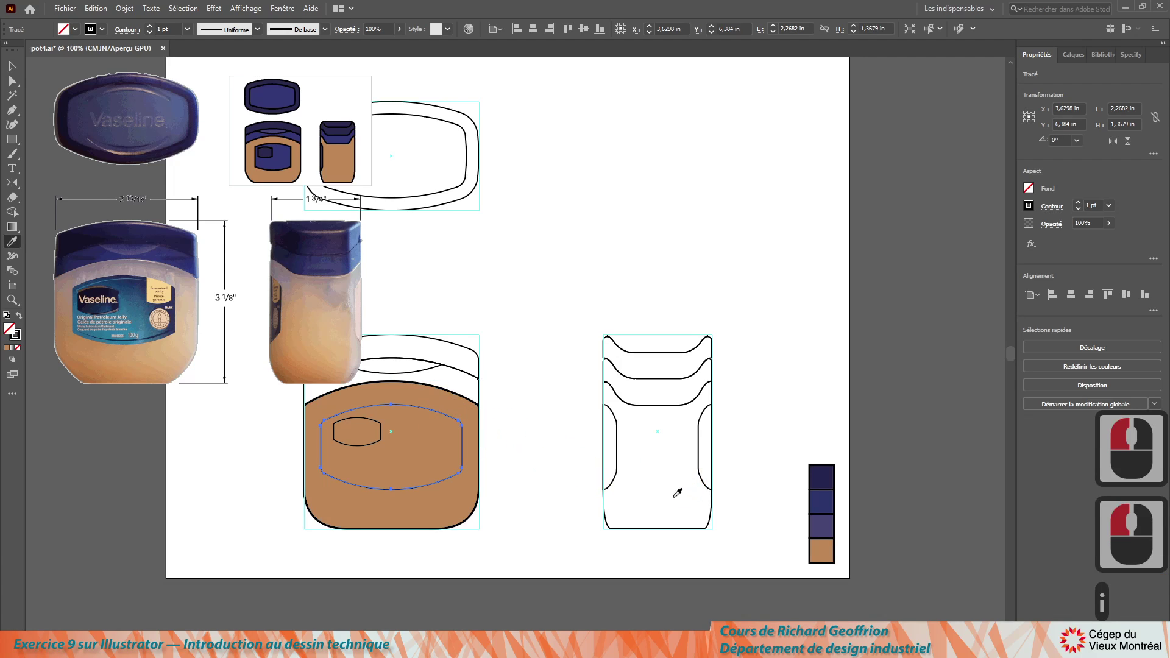
left_click(829, 521)
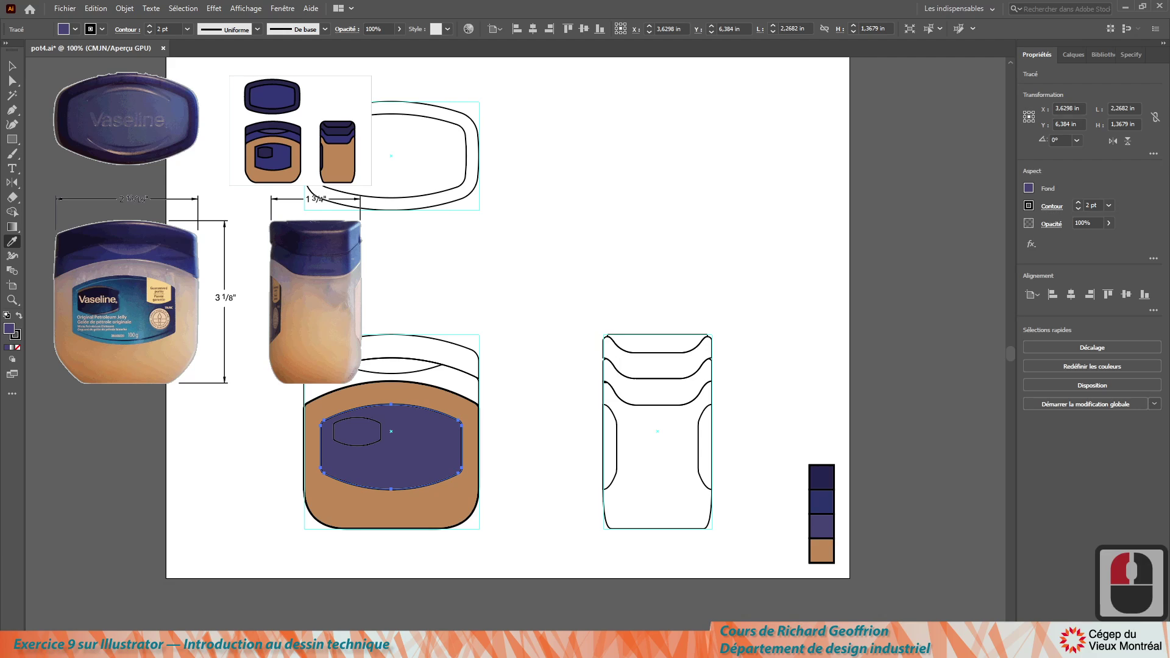
Apply the darkest navy sample's fill and 2 pt stroke to the small shape inside the front view's label.
key("v")
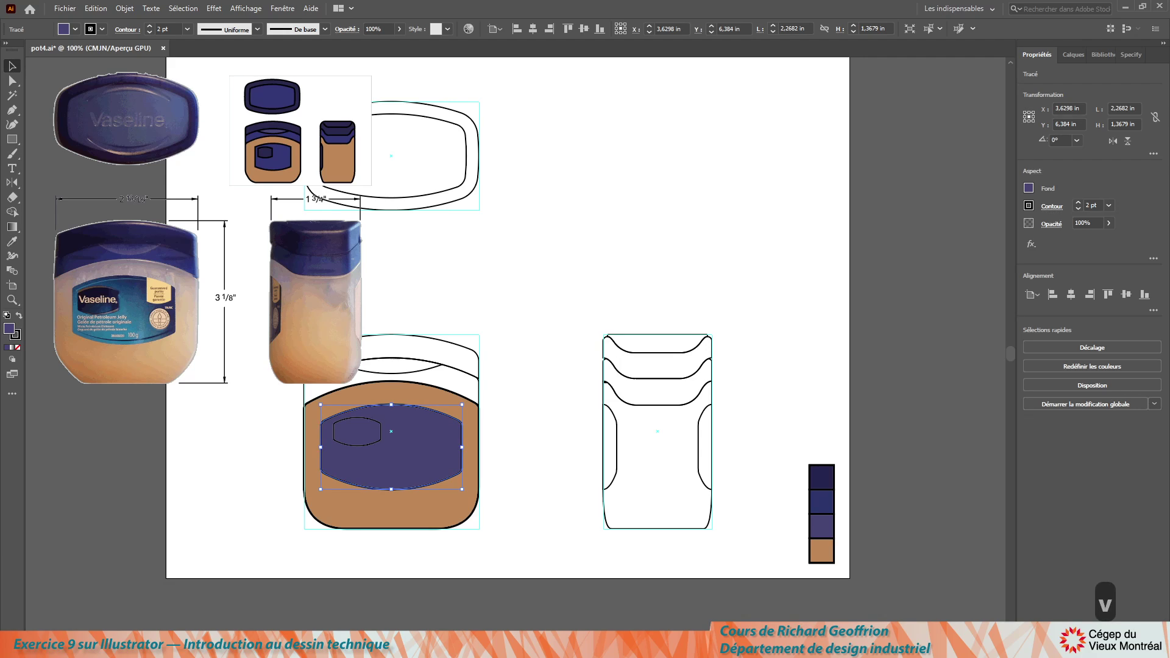
left_click(353, 448)
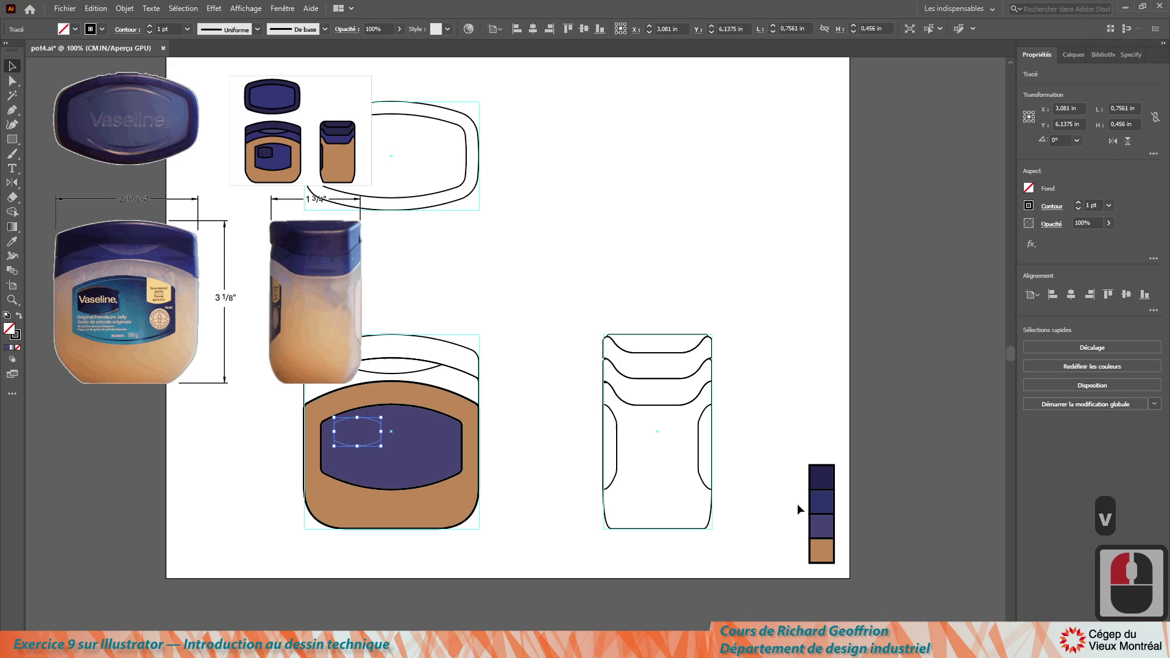
key("i")
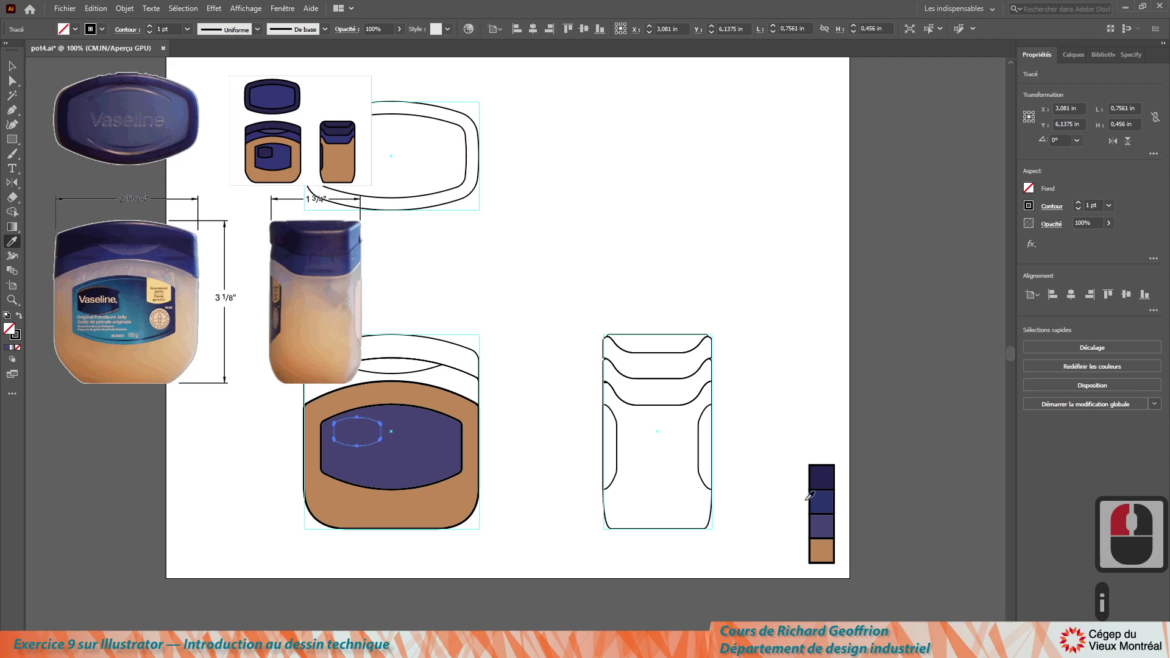
left_click(820, 478)
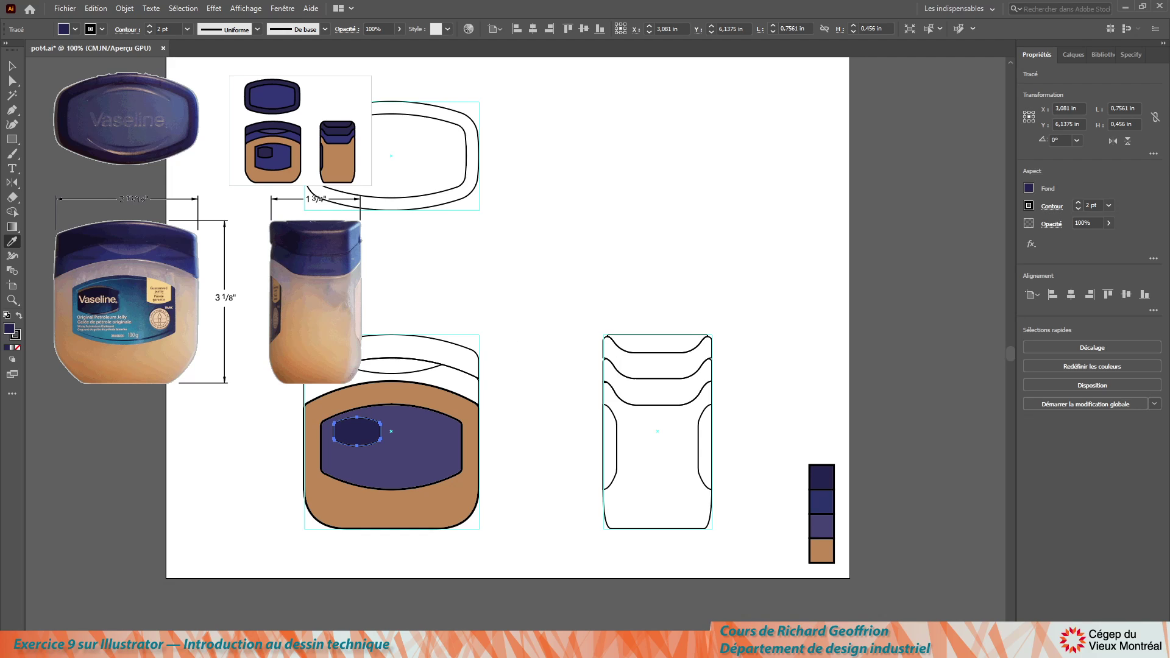
Apply the darkest navy sample's fill and 2 pt stroke to the upper lid band of the front view.
left_click(12, 65)
left_click_drag(390, 306, 430, 340)
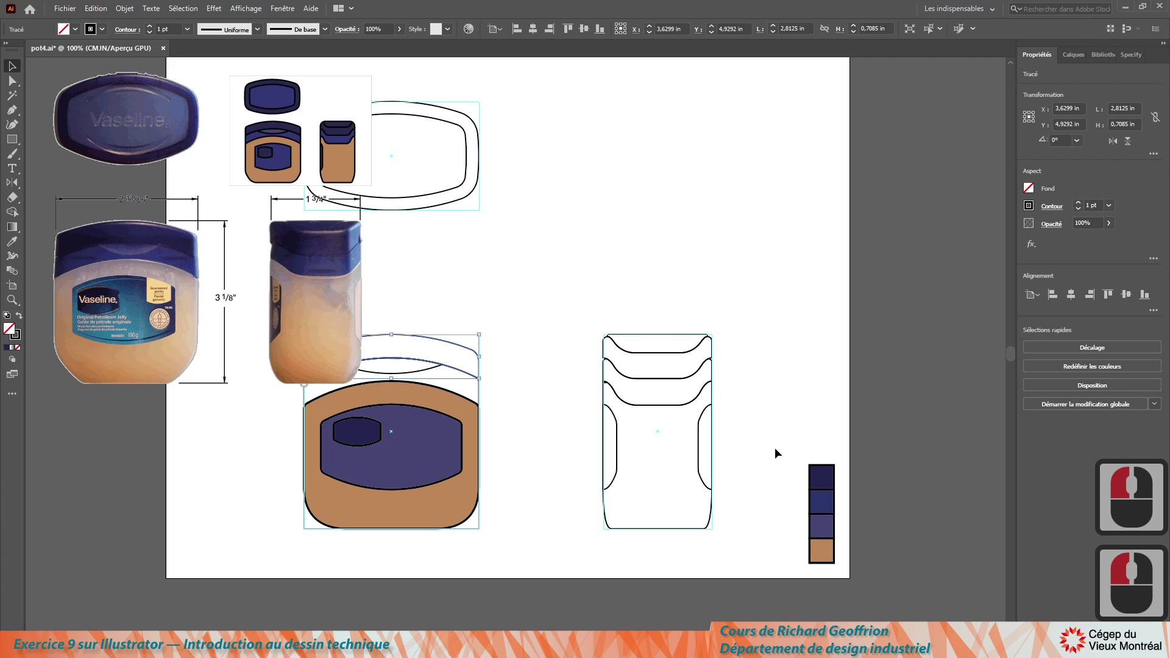
key("i")
left_click(822, 476)
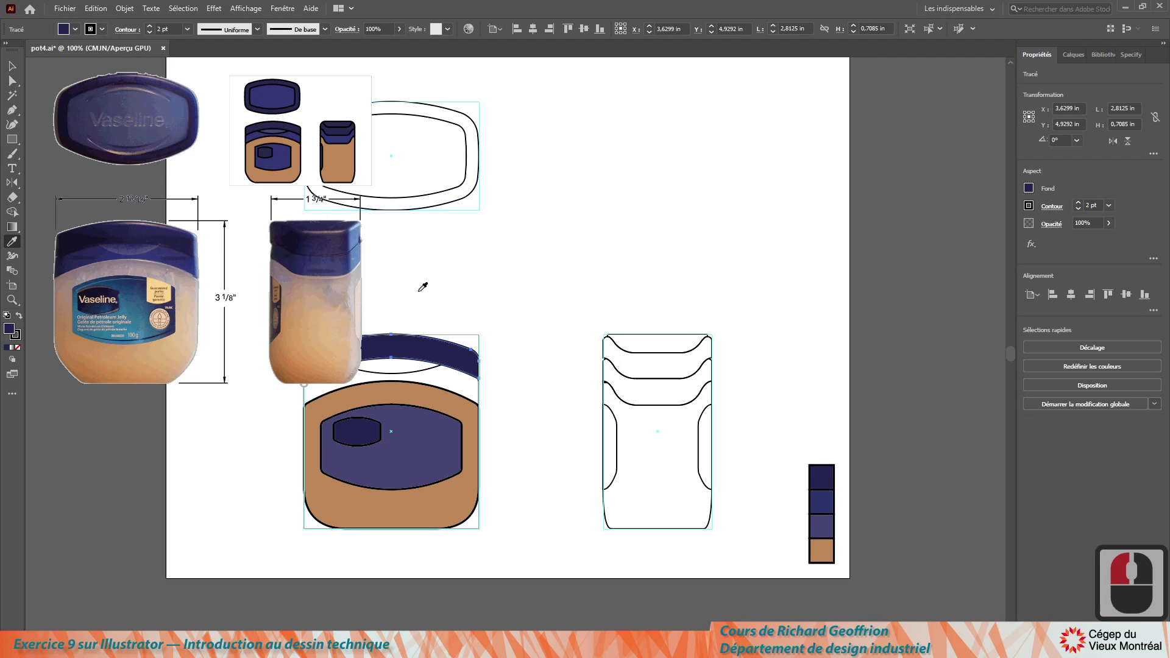
Apply the medium blue sample's fill and 2 pt stroke to the front view's lower lid band, just above the tan body.
key("v")
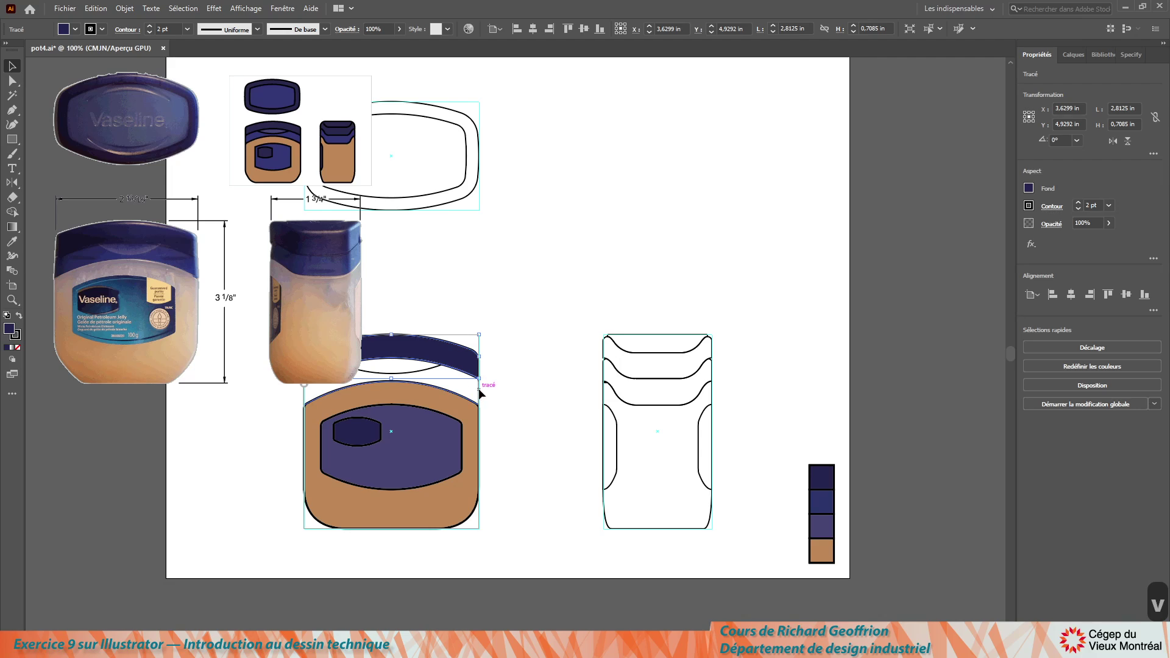
left_click(480, 393)
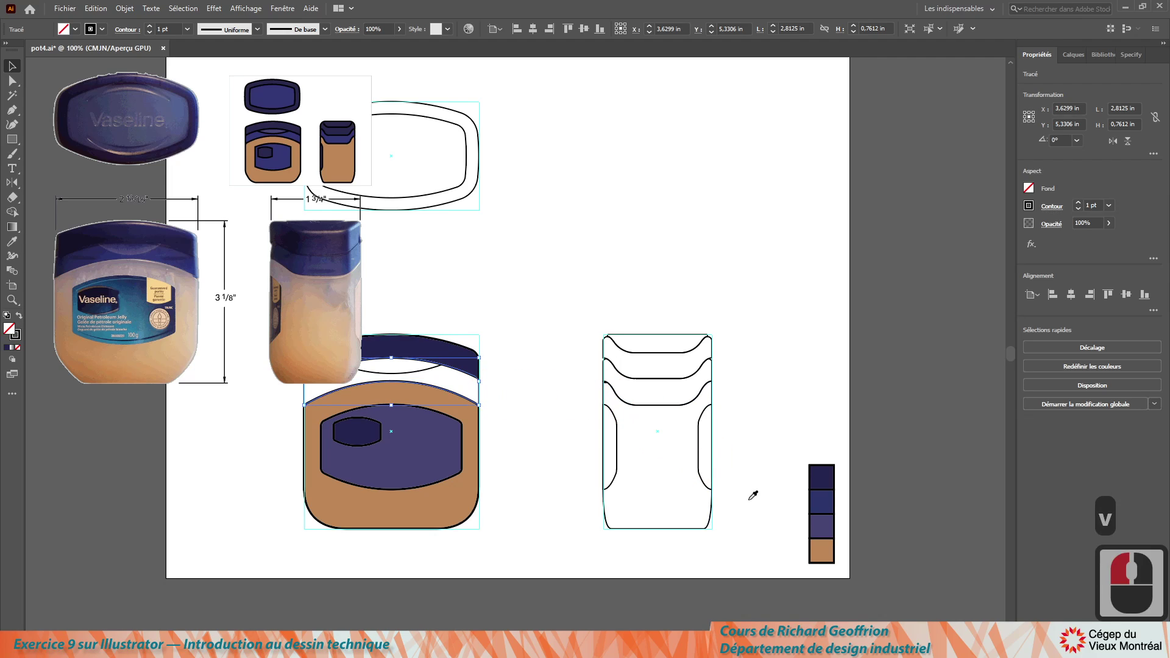
key("i")
left_click(815, 501)
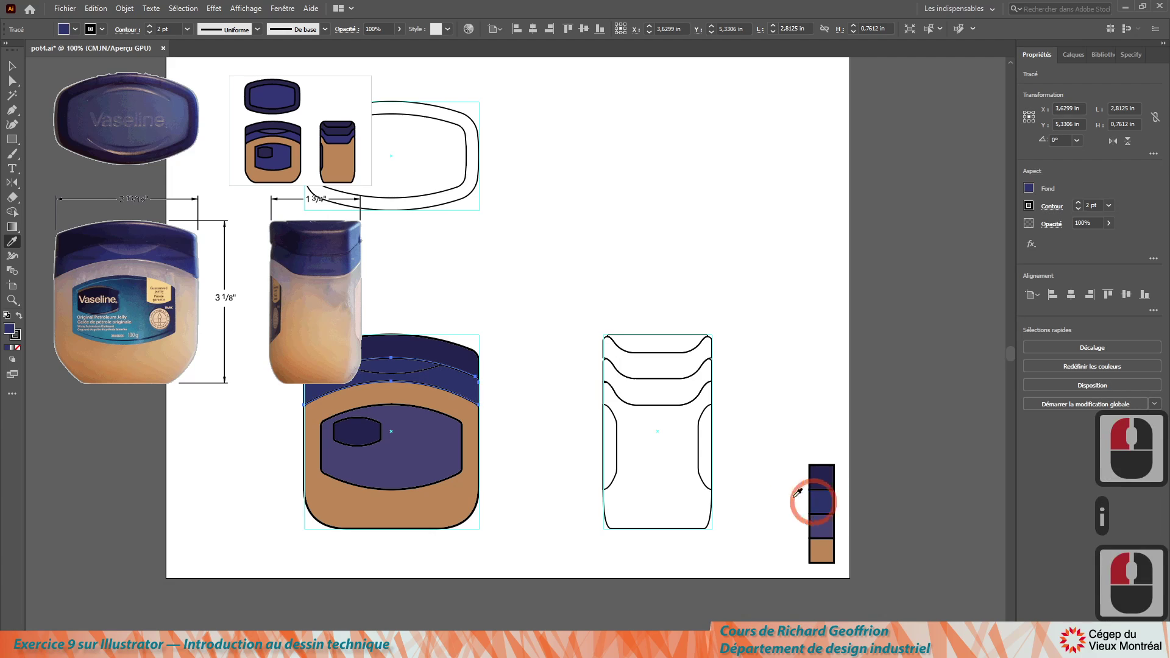
Apply the purple sample's fill and 2 pt stroke to the lens-shaped notch in the front view's lid, and deselect it.
key("v")
left_click(418, 366)
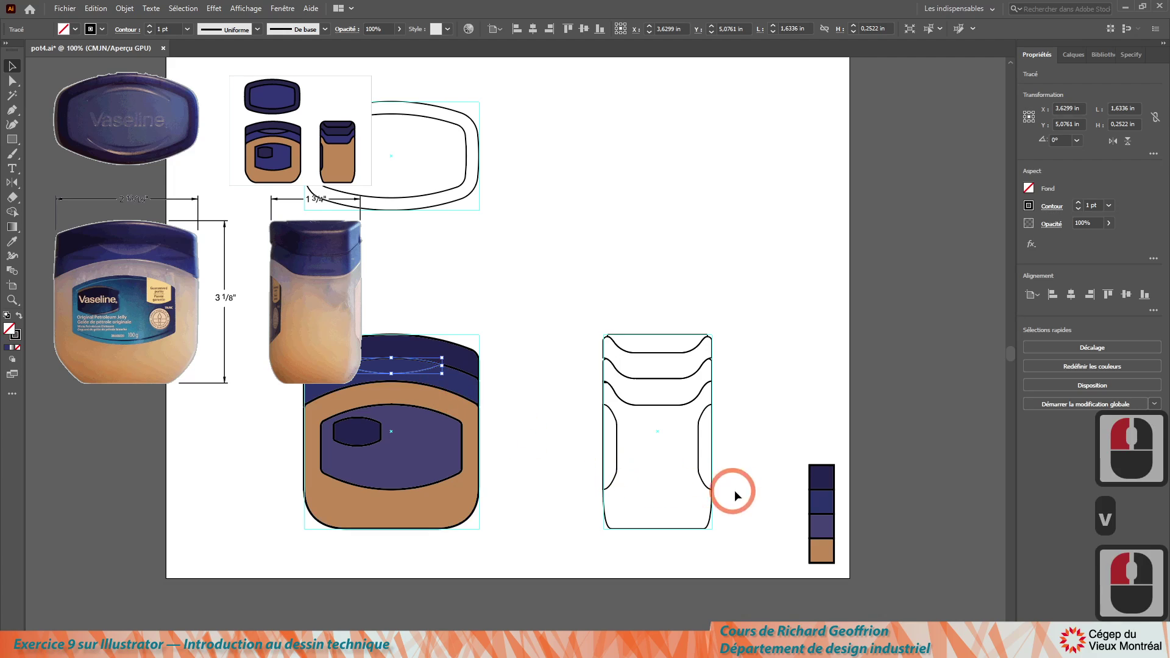
key("i")
left_click(827, 532)
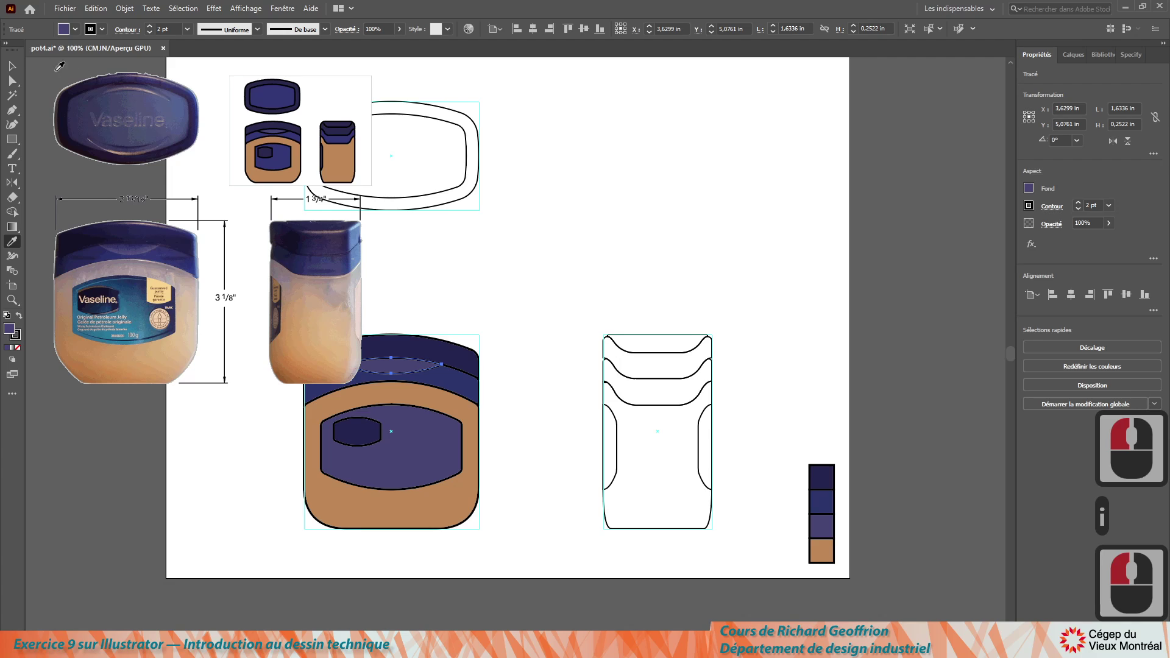
left_click(12, 65)
left_click(268, 266)
left_click(426, 229)
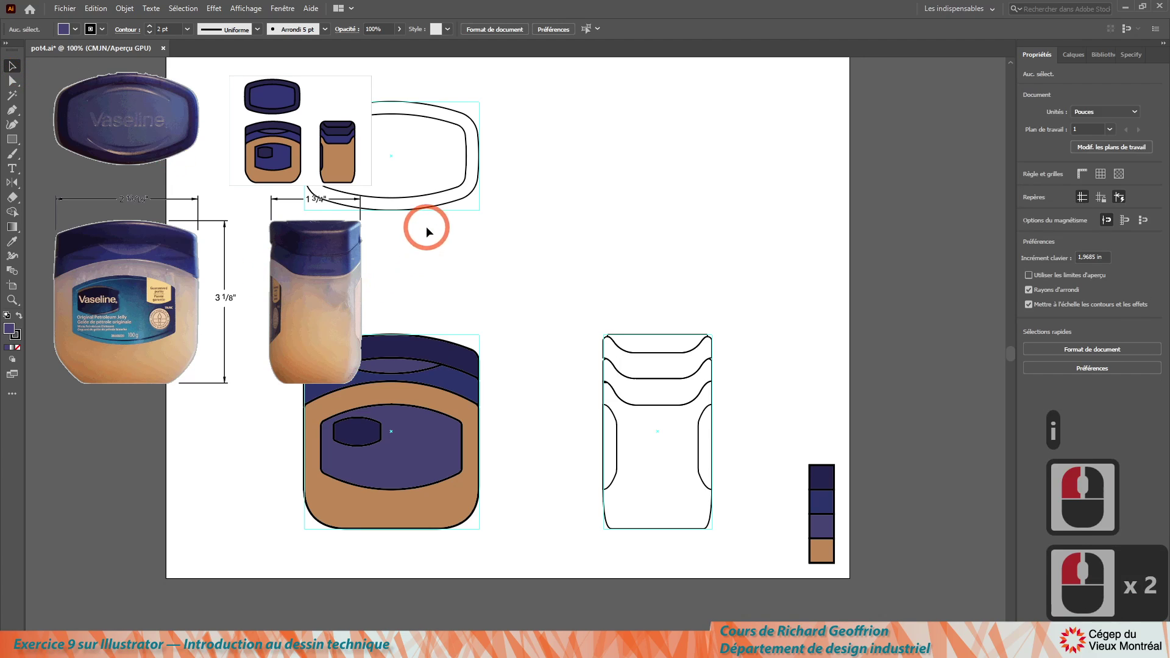
Apply the darkest navy sample's fill and 2 pt stroke to the outer contour of the jar's top view.
left_click(453, 203)
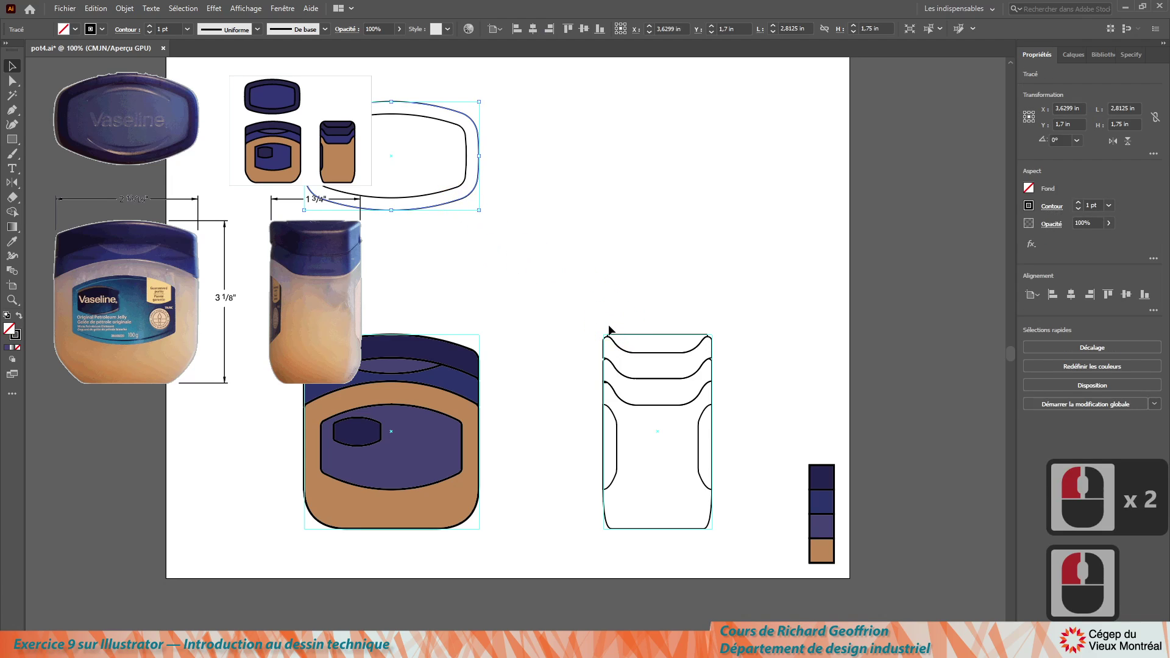
key("i")
left_click(820, 475)
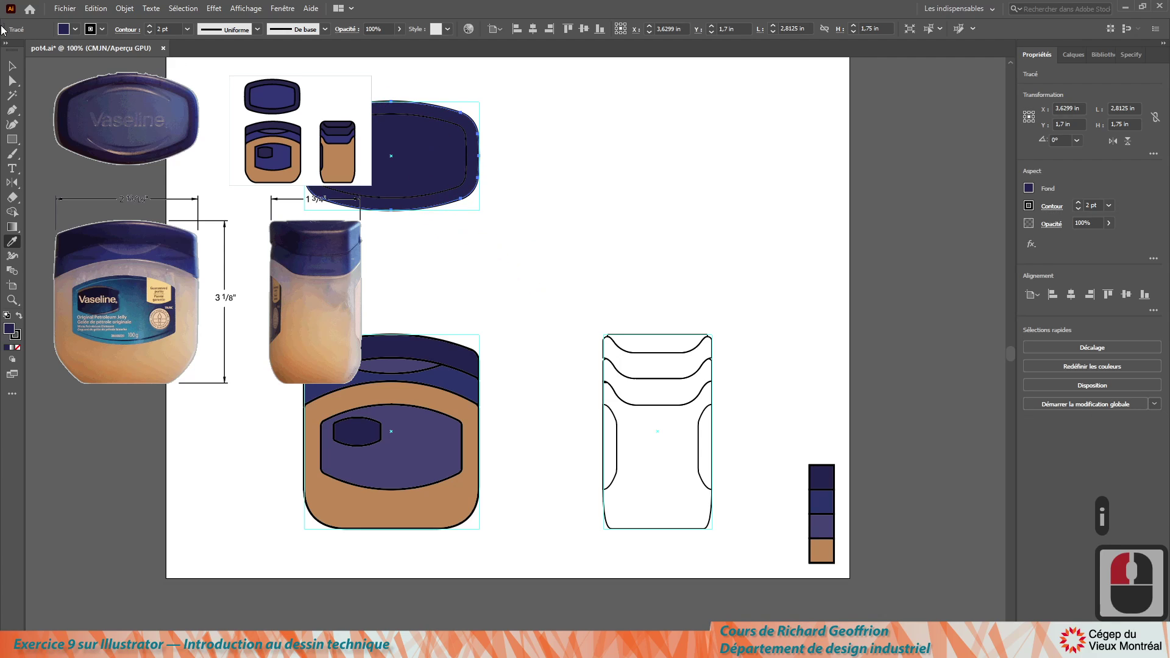
left_click(13, 65)
Apply the medium blue sample's fill and 2 pt stroke to the inner contour of the top view, and deselect it.
left_click(387, 116)
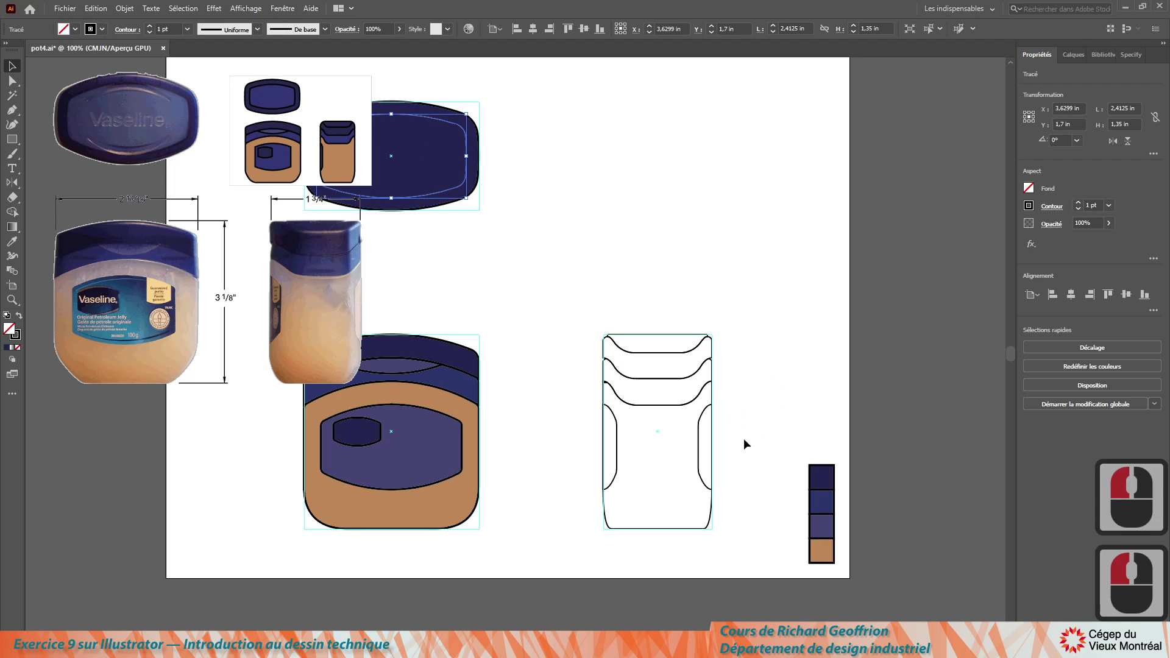
key("i")
left_click(818, 497)
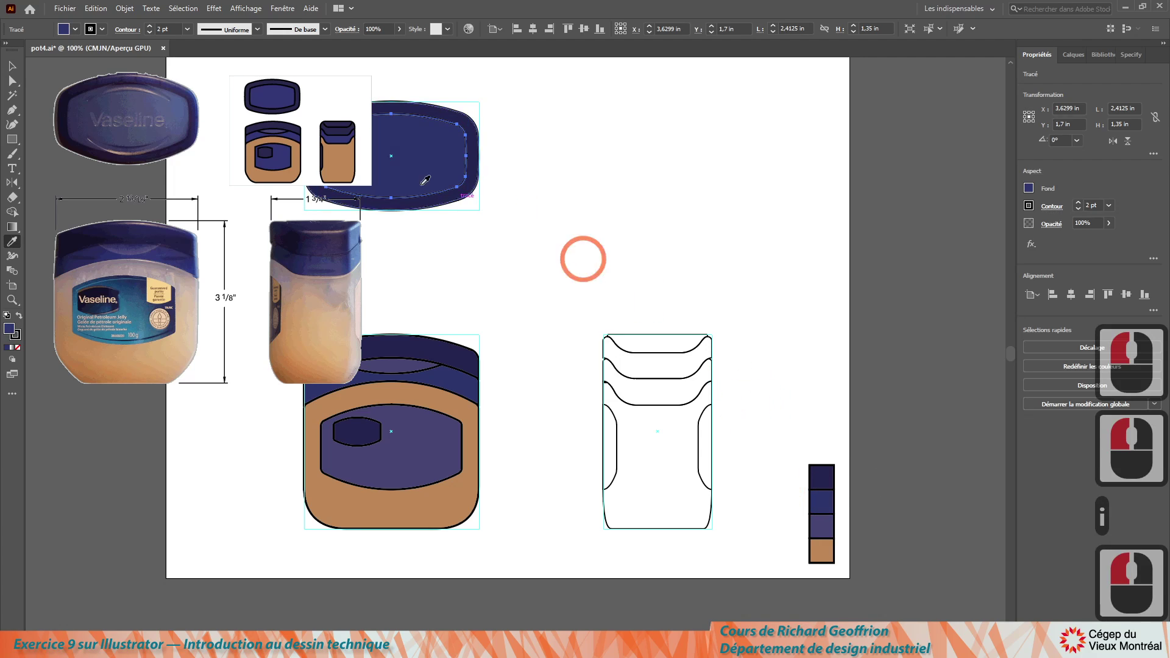
left_click(14, 66)
left_click(666, 238)
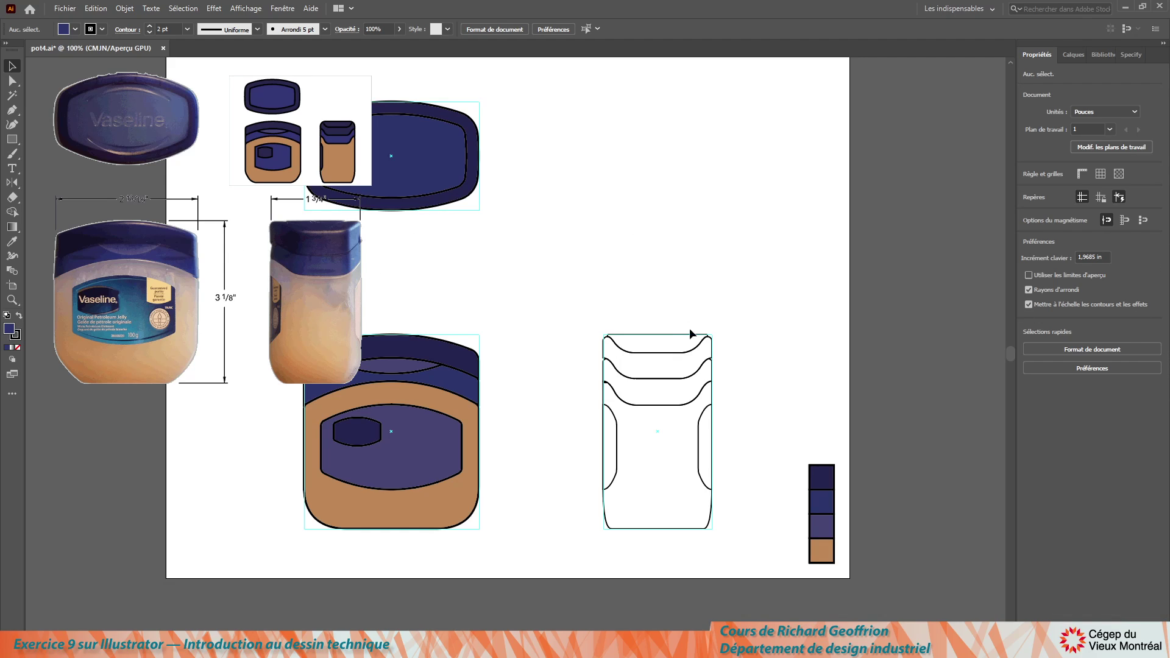
Apply the darkest navy sample's fill and 2 pt stroke to the two upper lid shapes of the side view, and deselect them.
left_click_drag(674, 334, 683, 382)
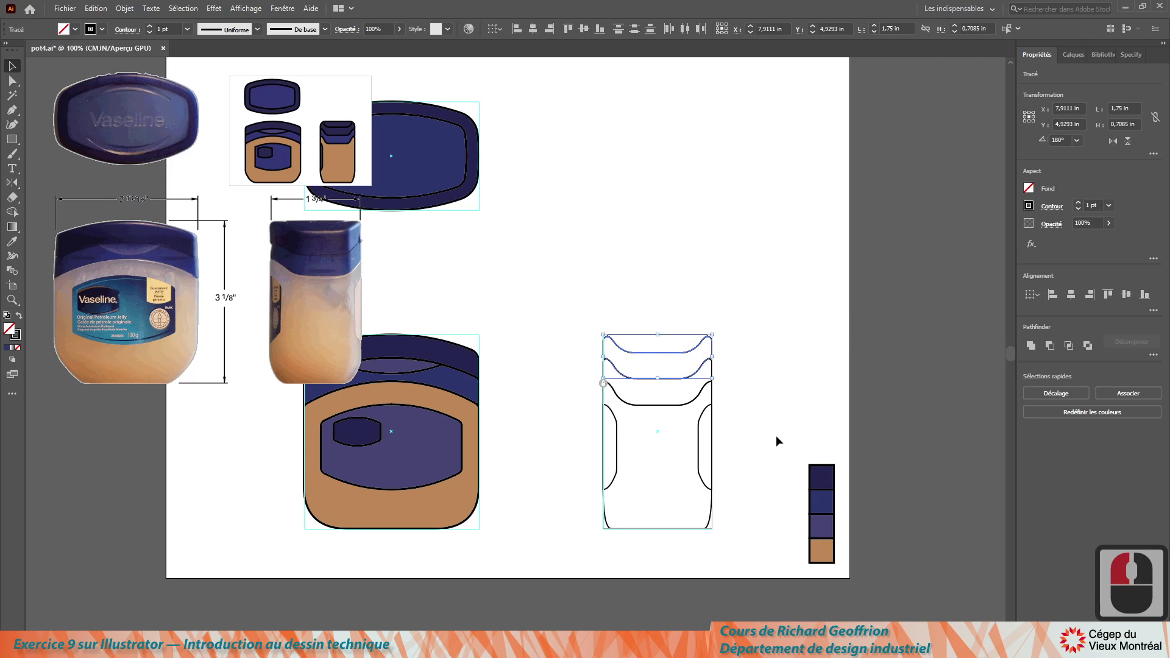
key("i")
left_click(817, 472)
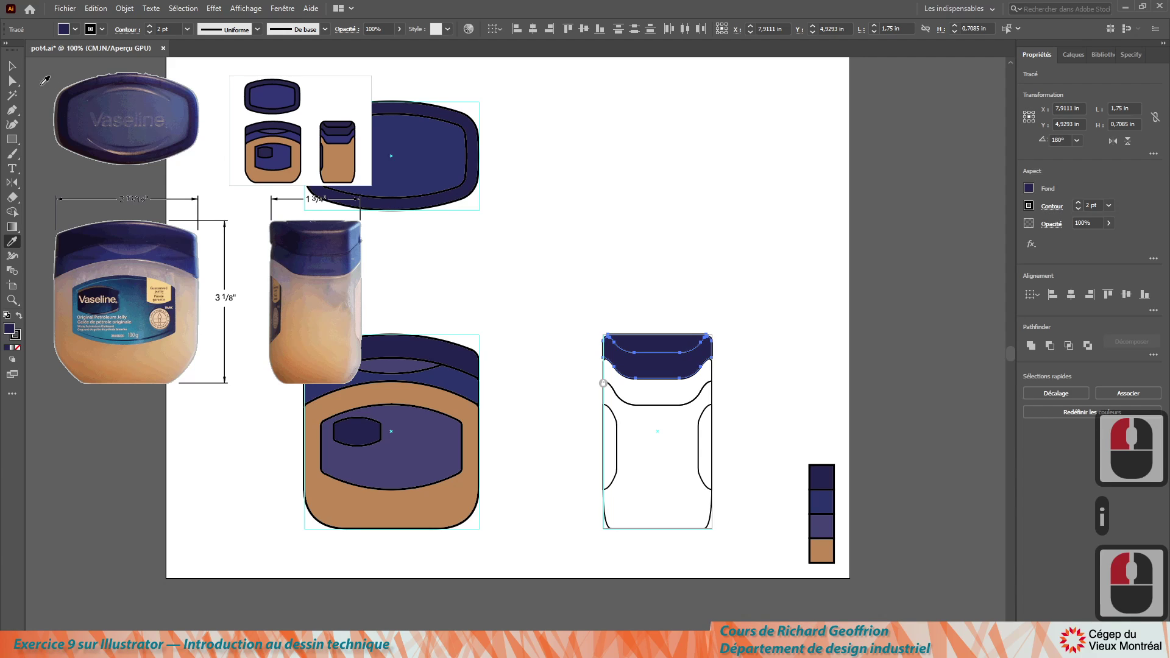
left_click(13, 66)
left_click(474, 322)
left_click(590, 366)
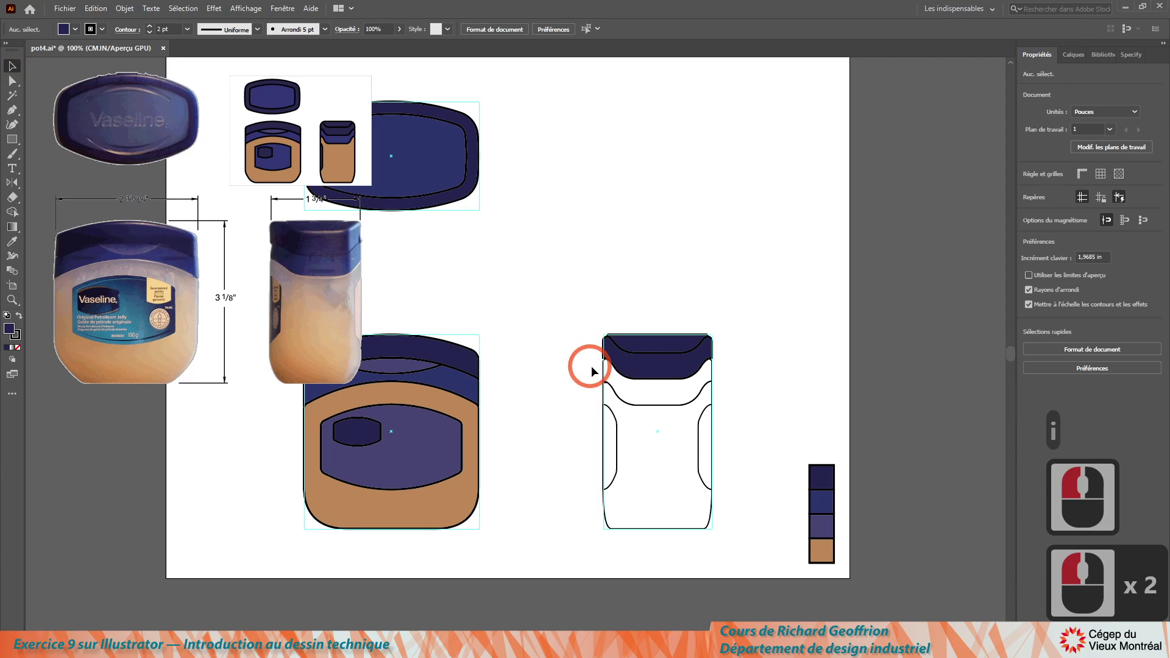
Apply the medium blue sample's fill and 2 pt stroke to the side view's lower lid band.
double_click(601, 382)
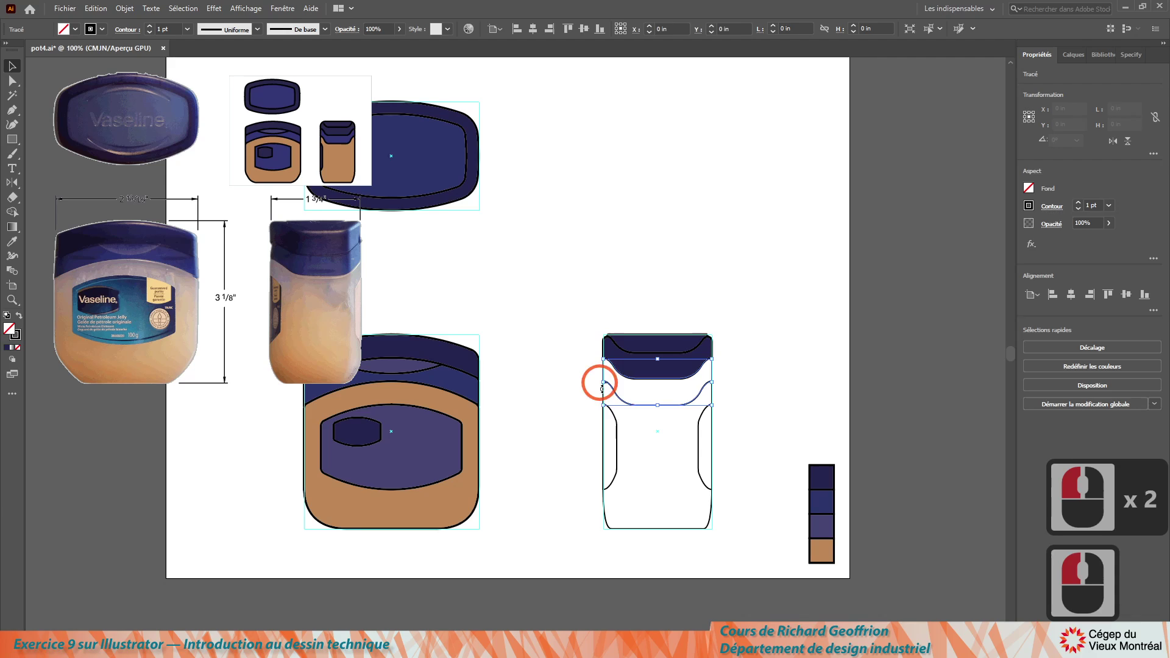
key("i")
left_click(823, 501)
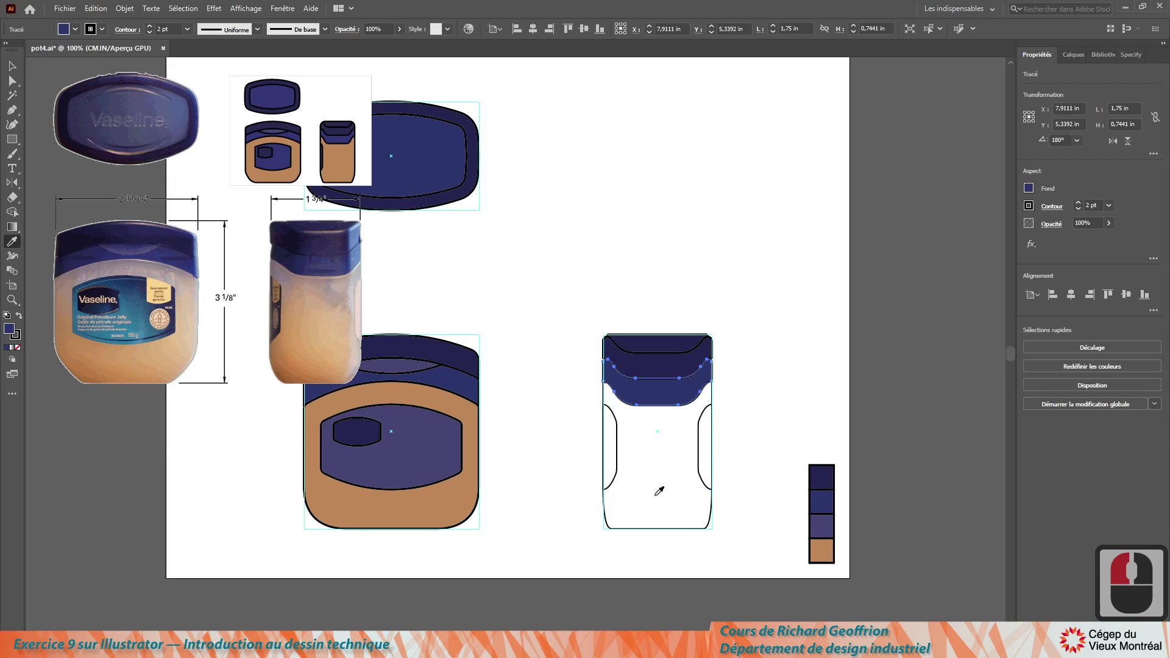
left_click(596, 426)
key("v")
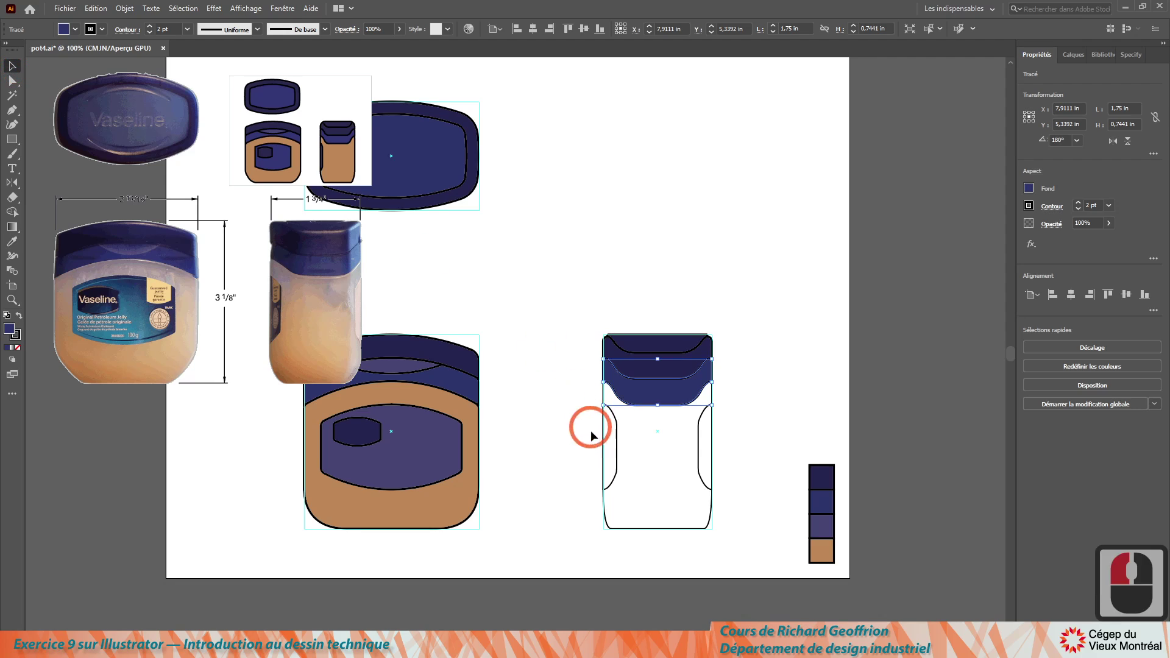
Apply the tan sample's fill and 2 pt stroke to the side view's body and its right-hand recess together.
left_click_drag(682, 559, 731, 444)
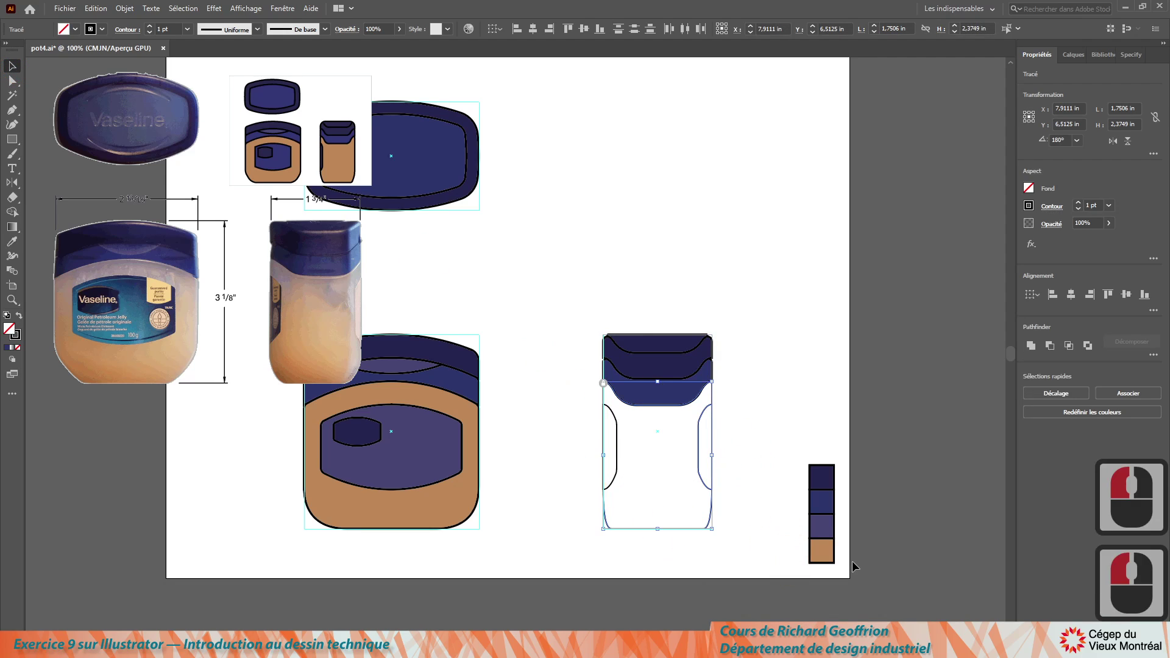
left_click(813, 542)
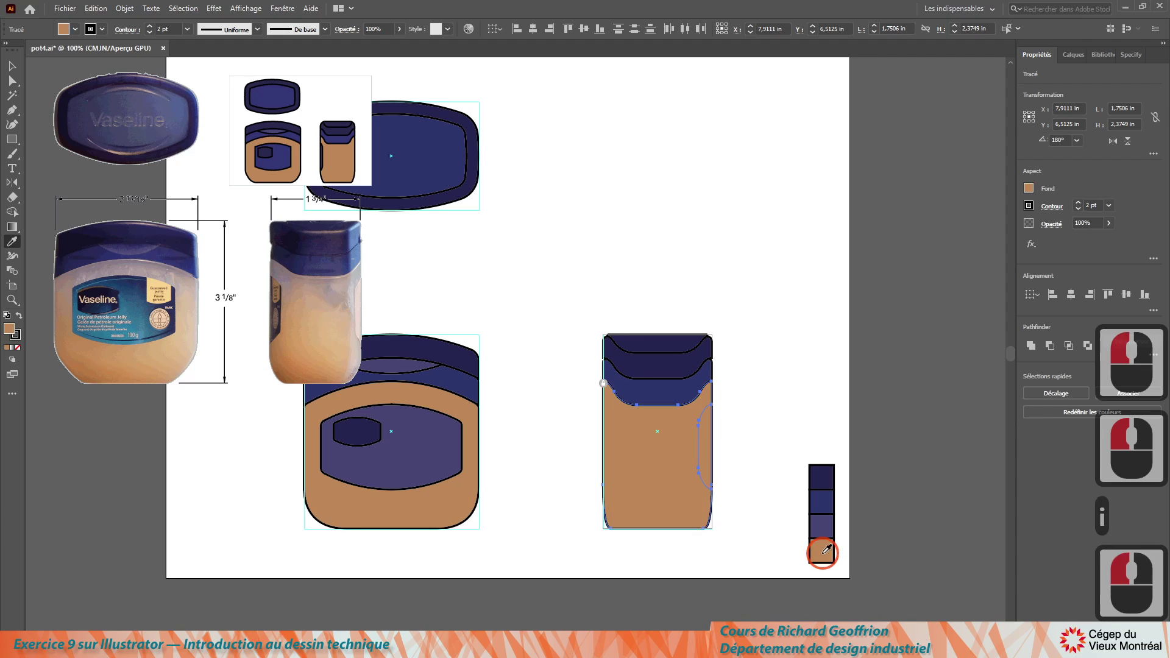
left_click(647, 305)
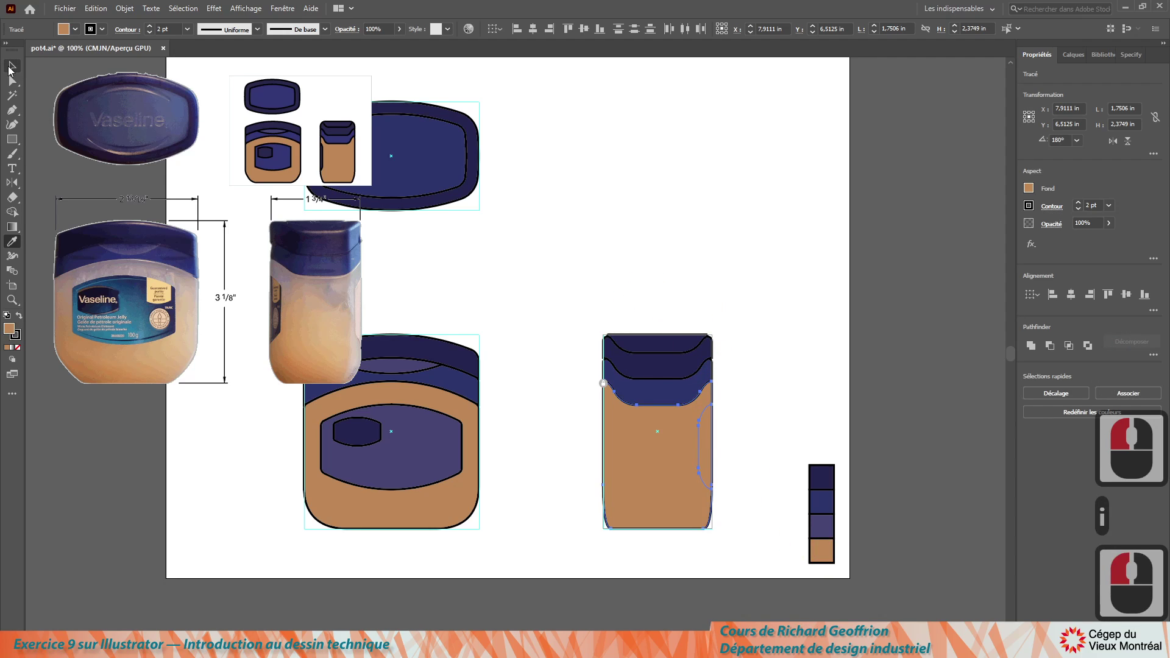
left_click(11, 67)
double_click(742, 331)
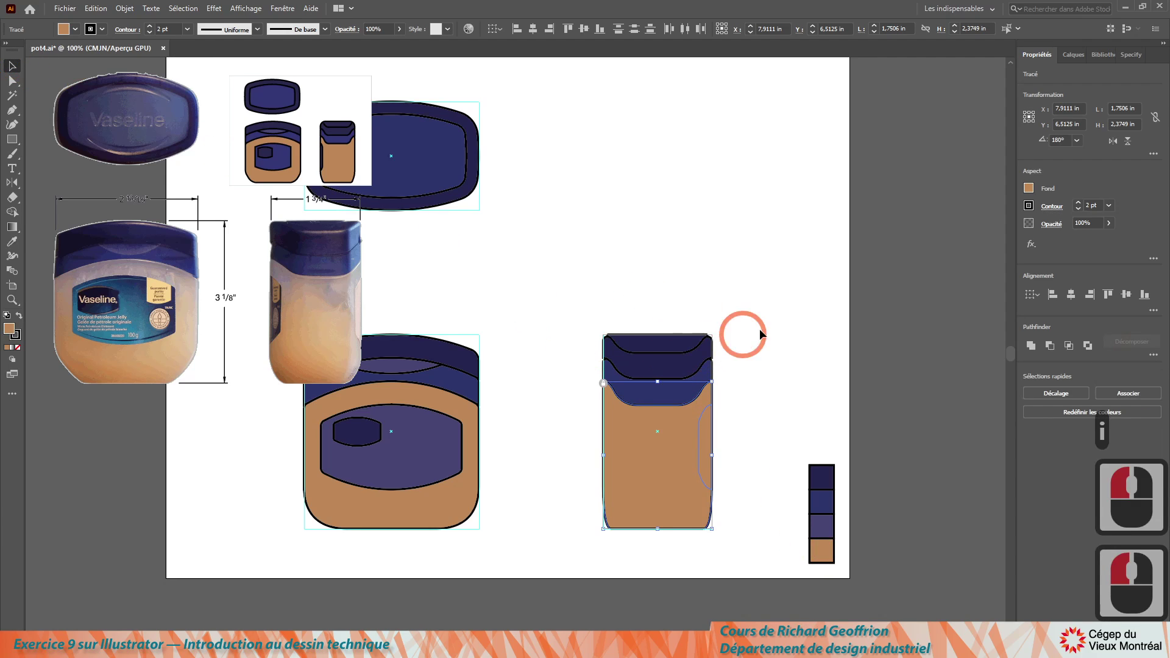
Send the side view's tan body to the back of the stacking order and deselect it.
left_click(692, 532)
right_click(693, 532)
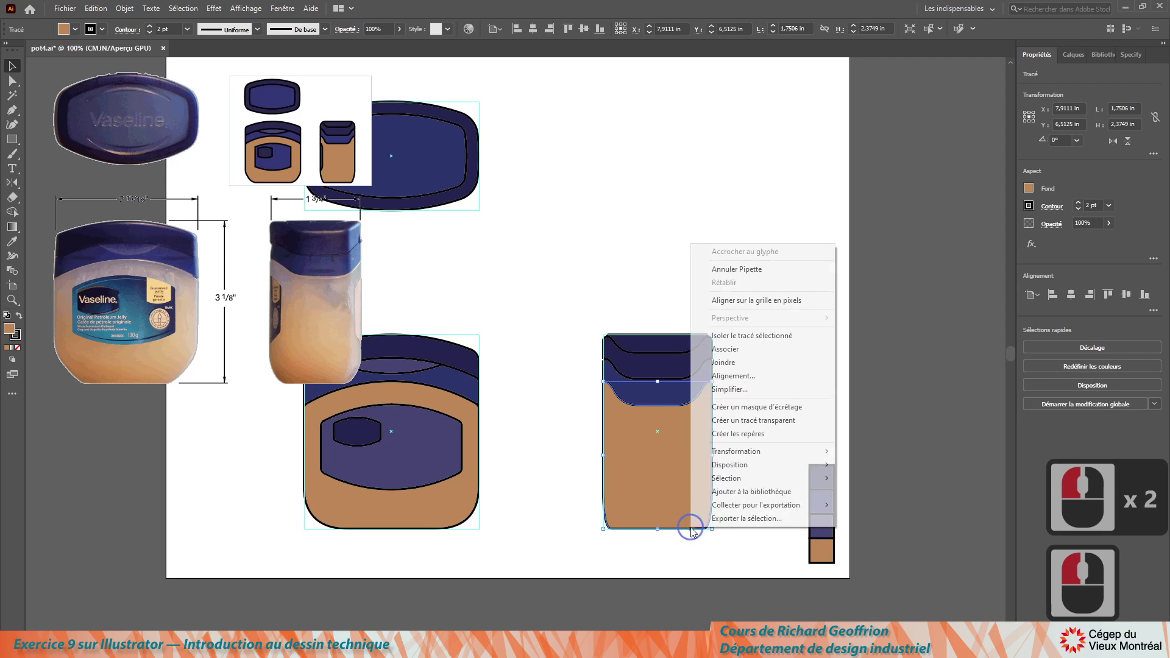
mouse_move(749, 466)
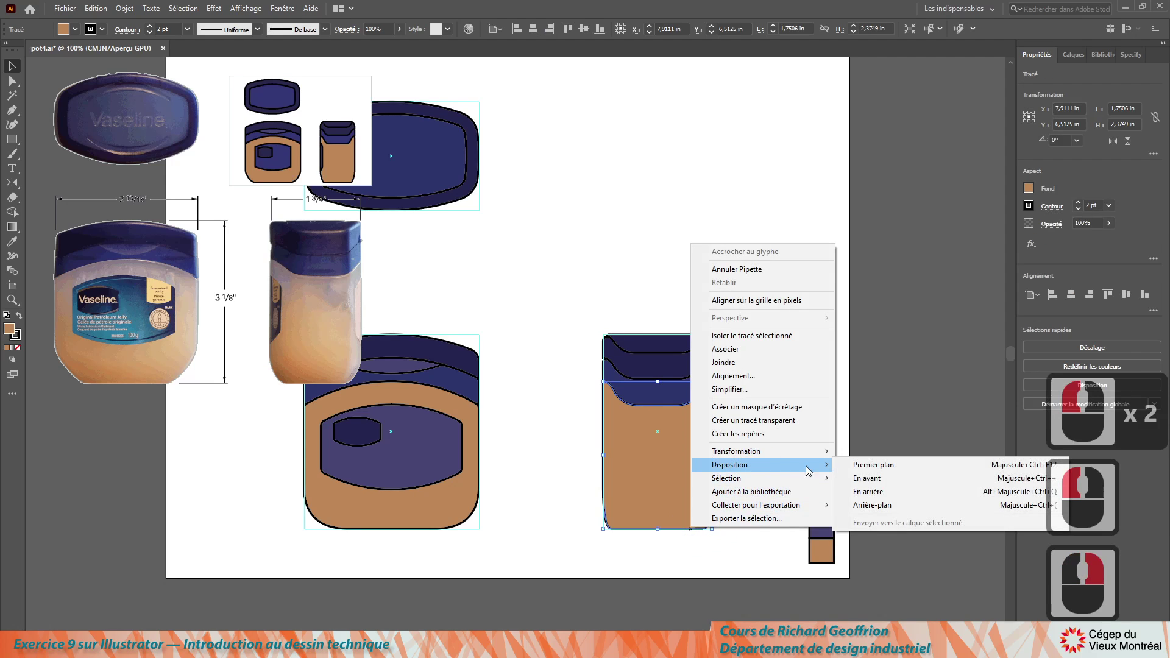
left_click(901, 507)
left_click(744, 410)
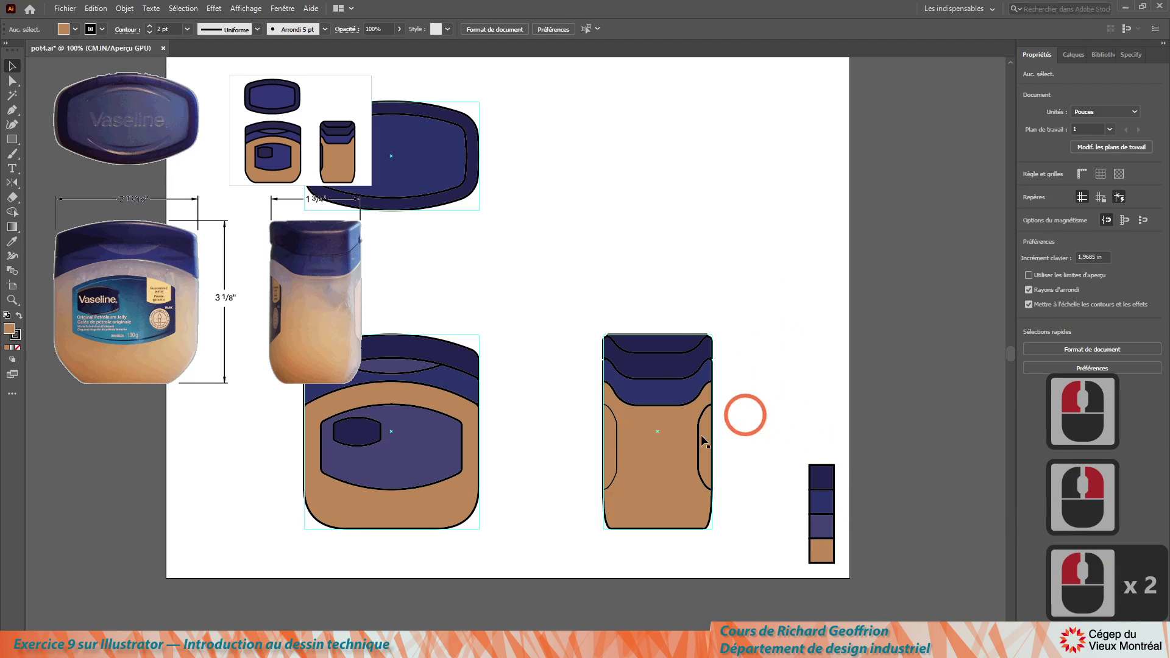
Copy the purple fill and 2 pt stroke of the front view's label onto the side view's left-hand recess, and deselect it.
left_click(619, 427)
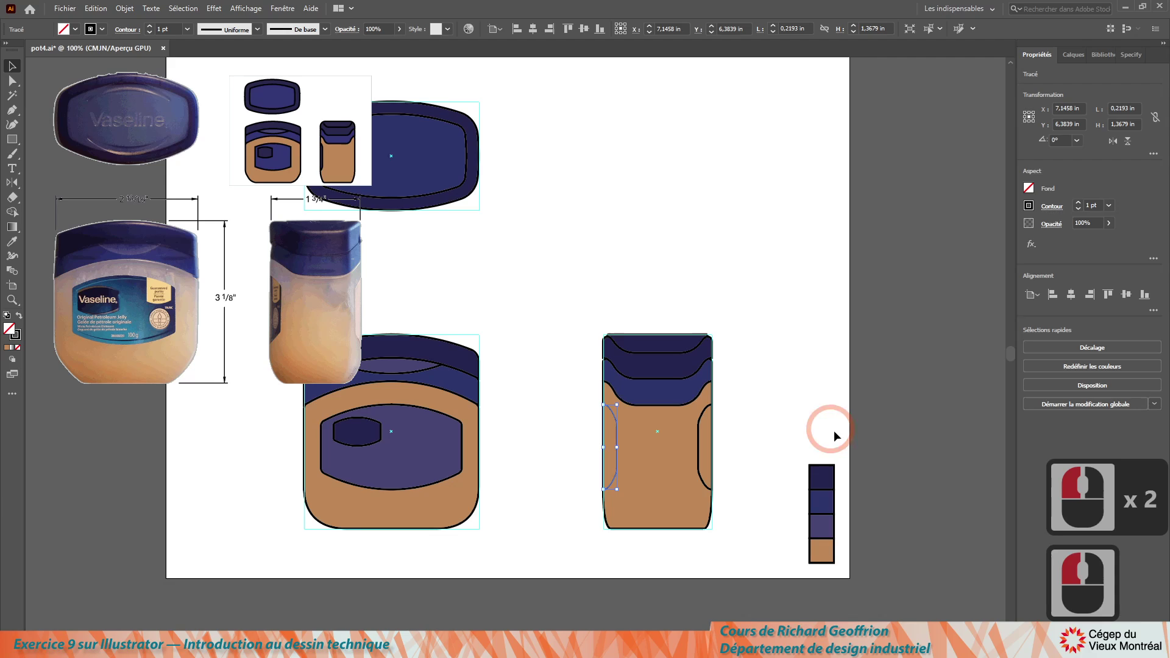
key("i")
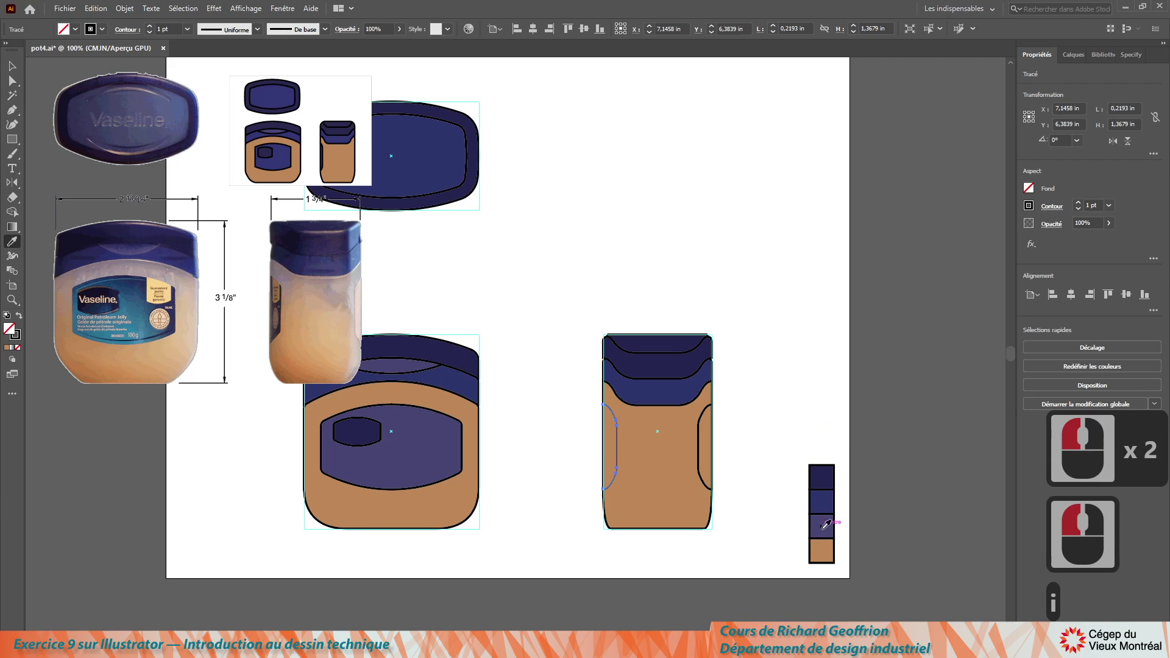
left_click(454, 414)
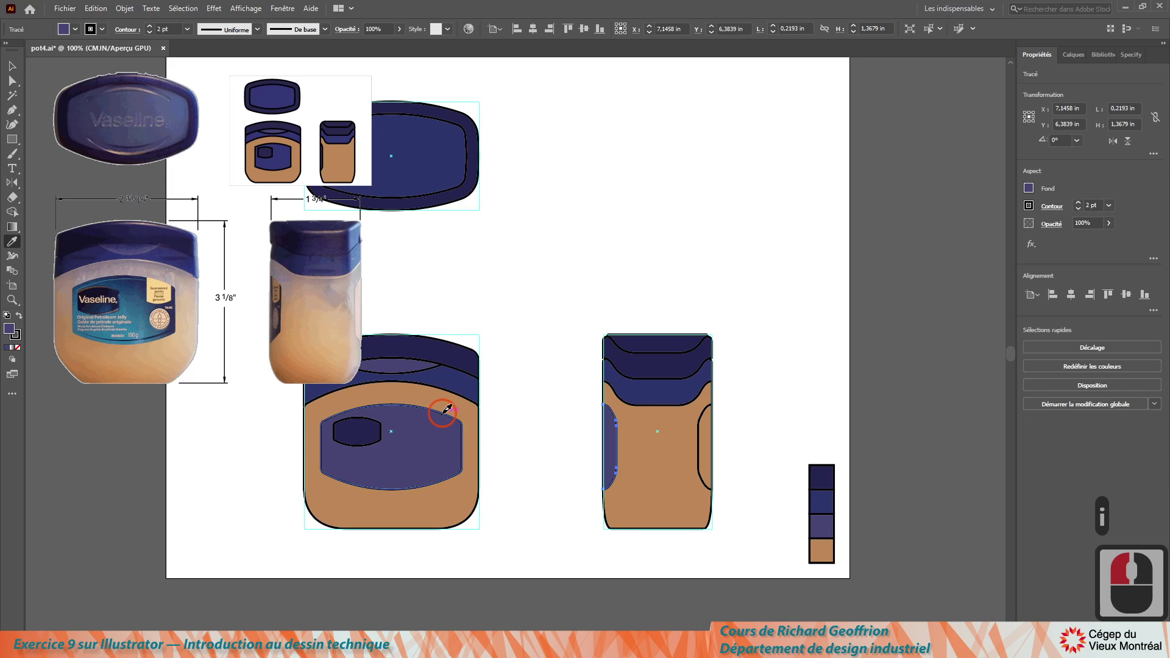
left_click(444, 454)
left_click(12, 66)
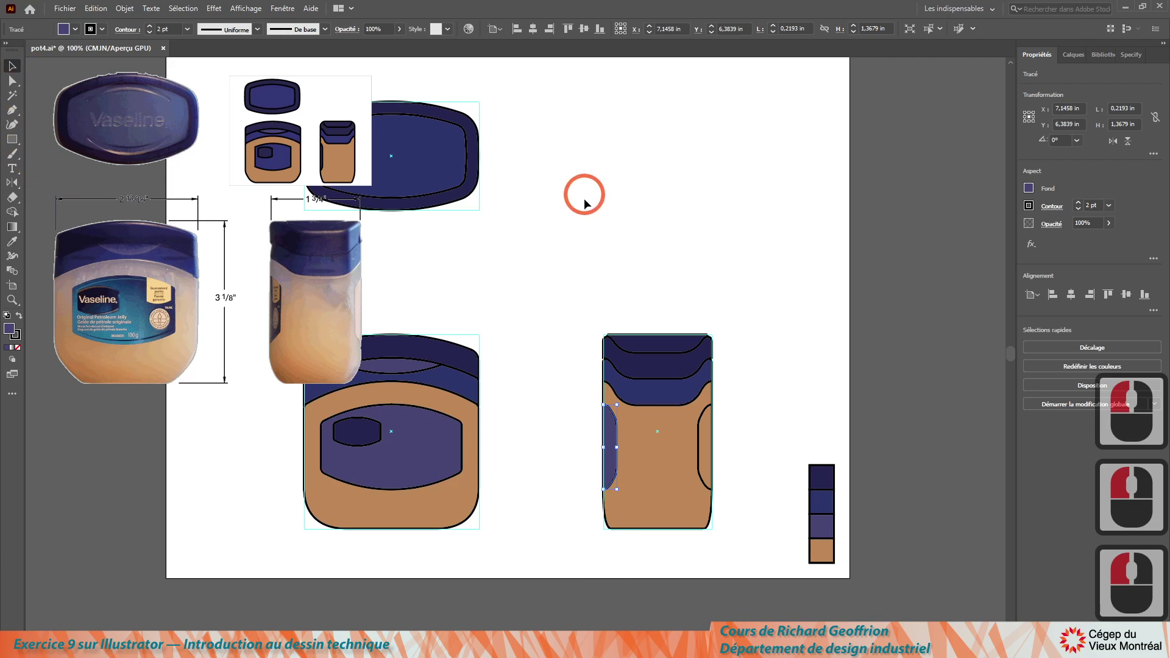
left_click(595, 203)
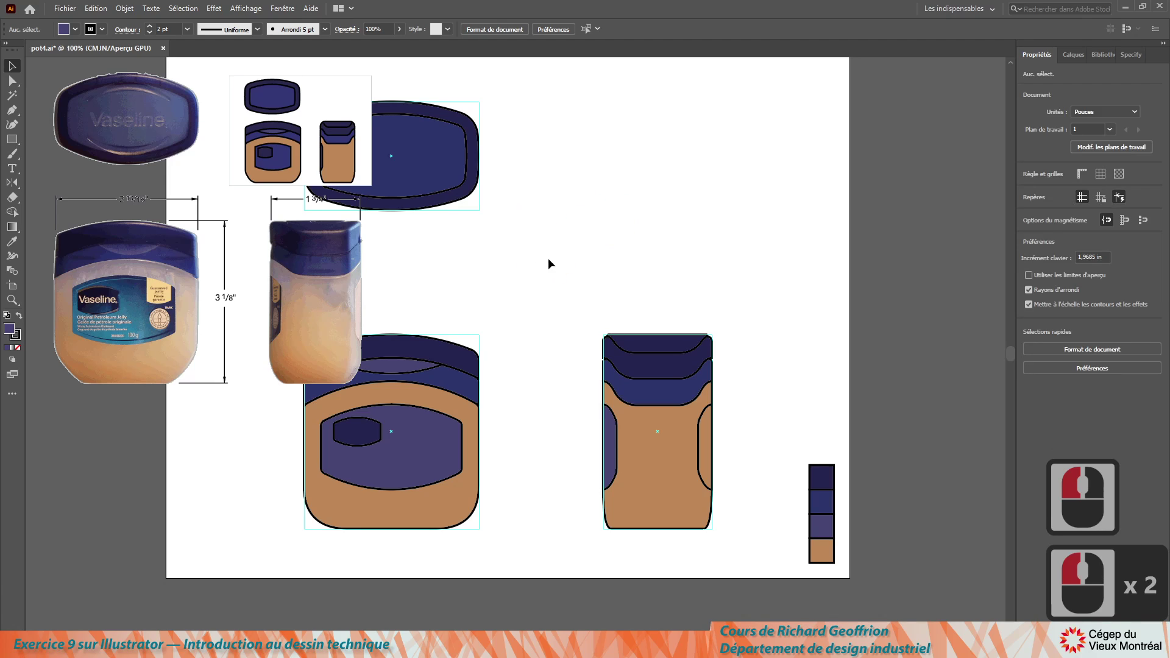
Unlock all locked objects and delete the colour samples together with the guide rectangles around the three views.
scroll(551, 262, "down", 3, "alt")
scroll(564, 264, "up", 2, "alt")
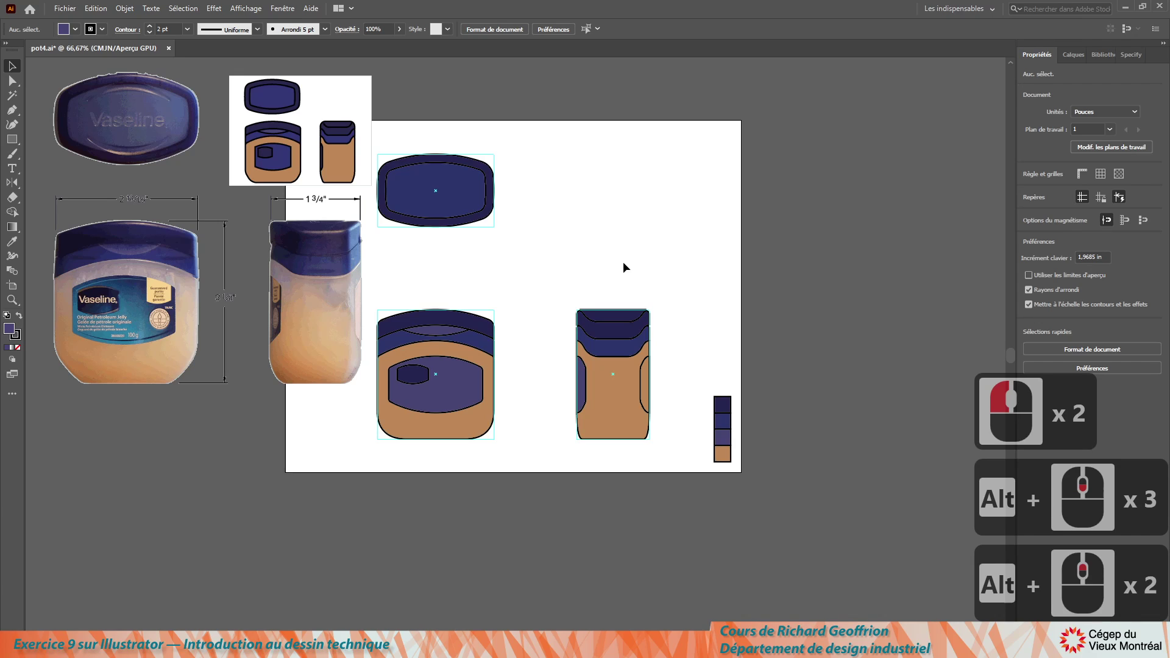
left_click(755, 487)
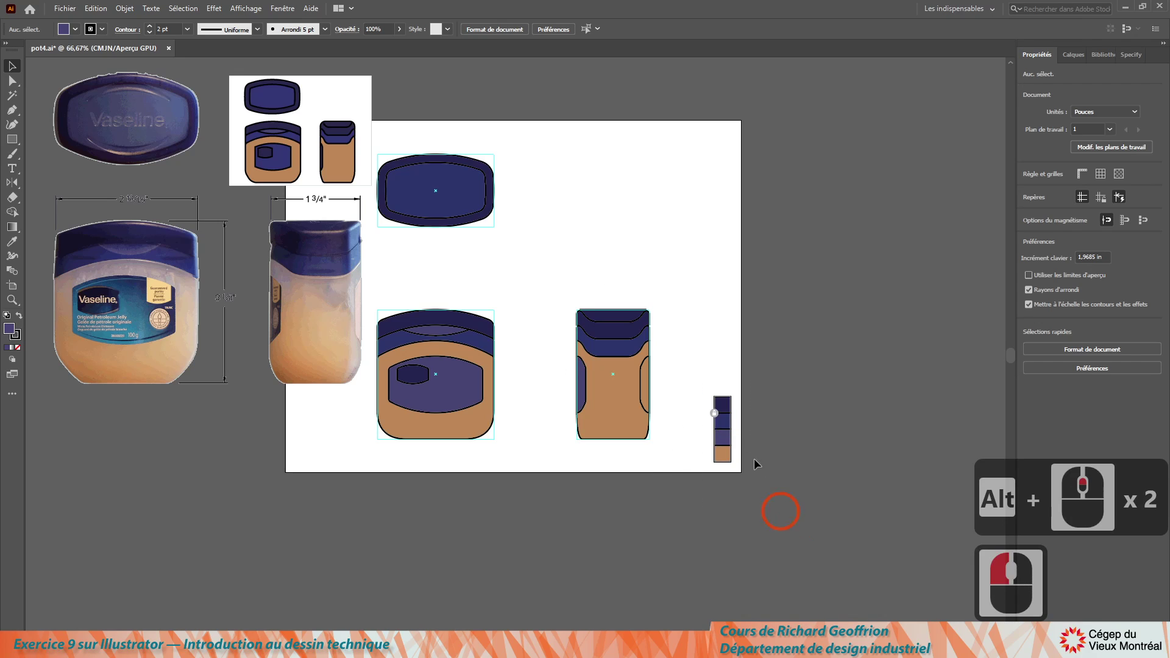
left_click(755, 487)
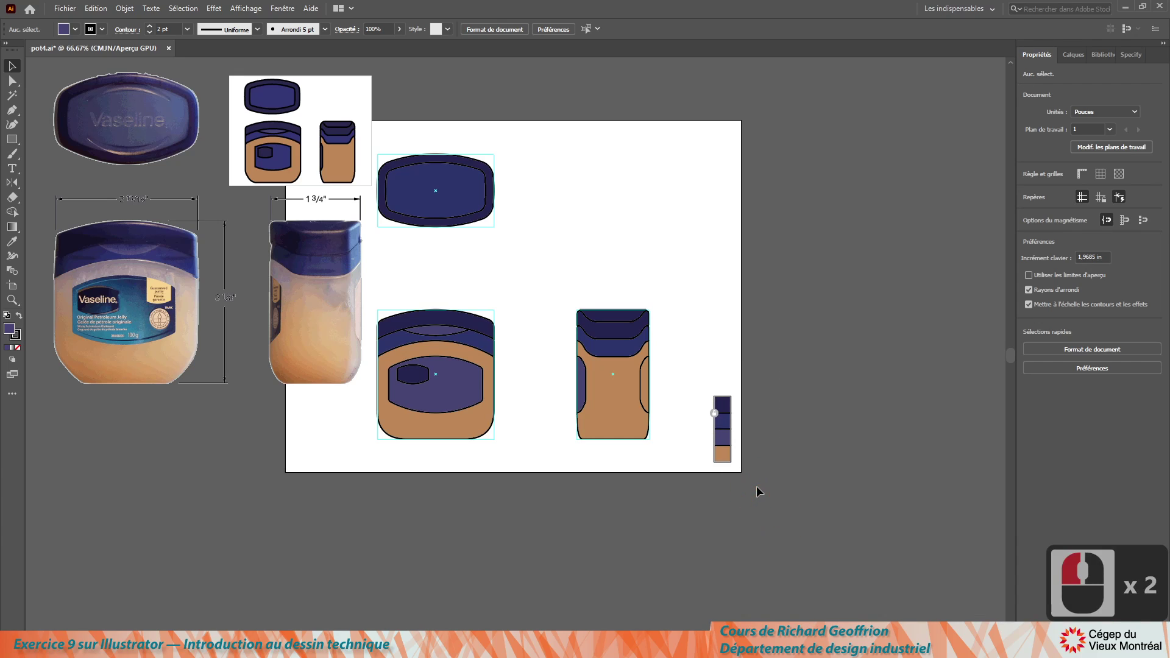
key("ctrl+alt+2")
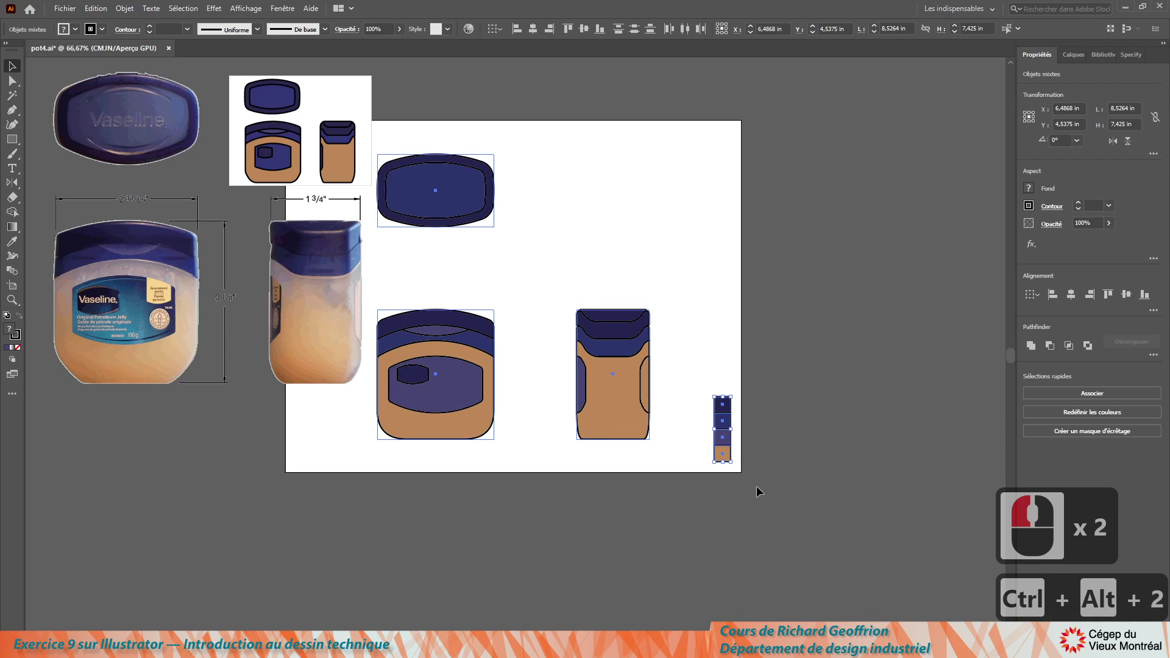
key("Delete")
key("Delete")
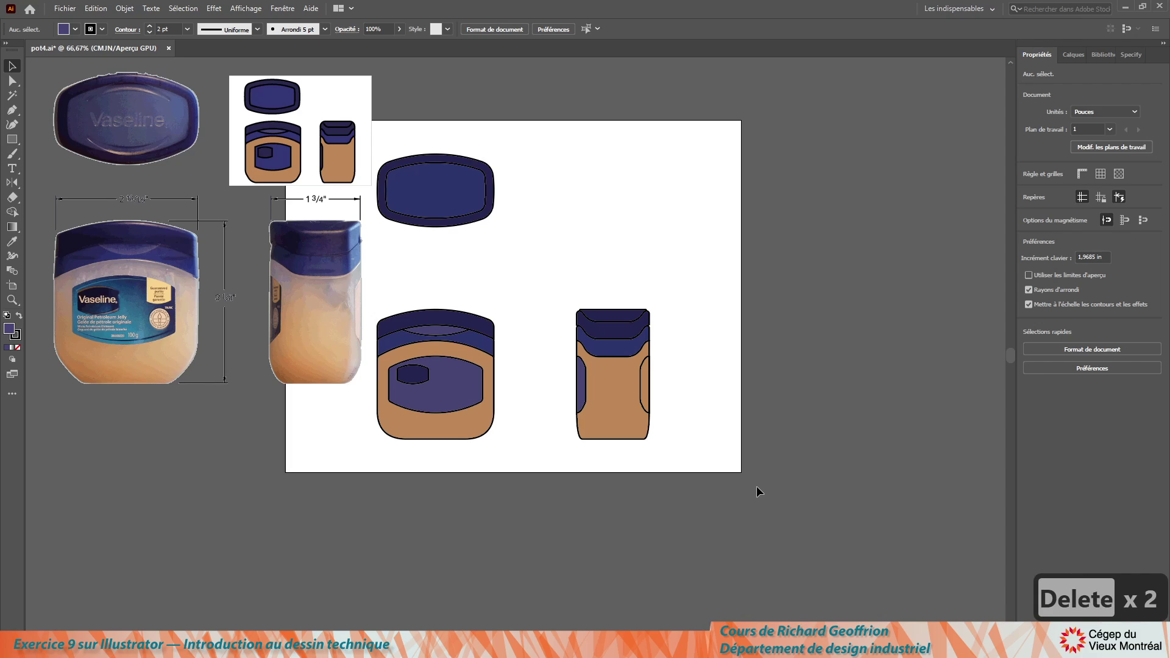
Set the keyboard increment to 10 mm and move the whole top view 20 mm down towards the front view.
left_click_drag(363, 137, 542, 269)
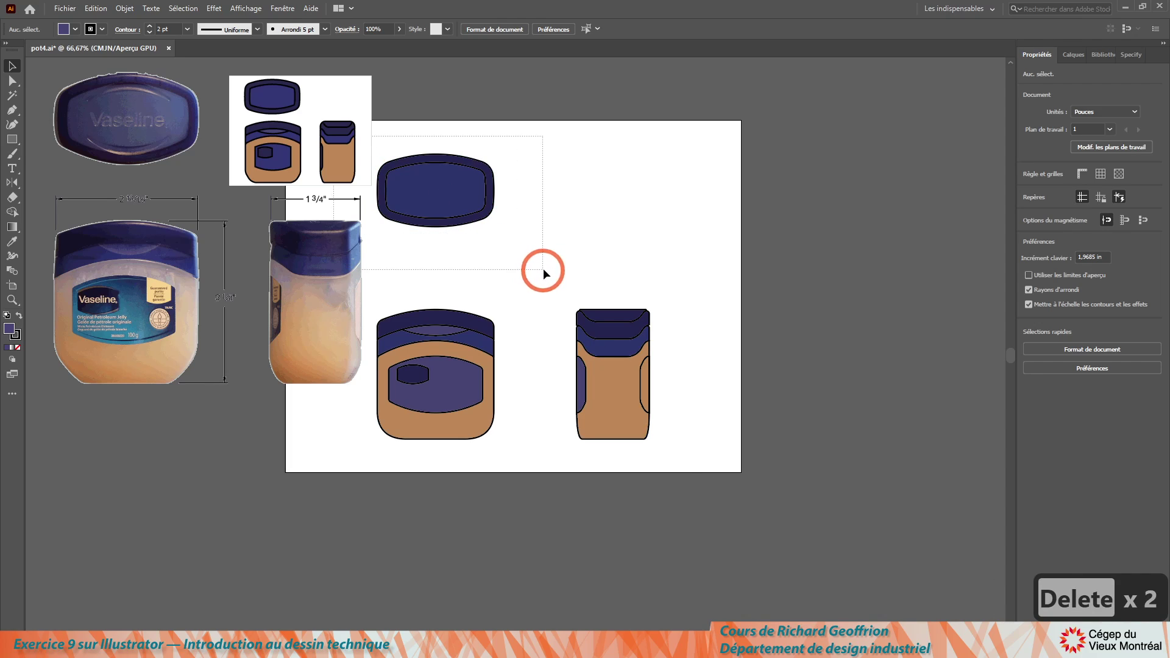
key("ctrl+k")
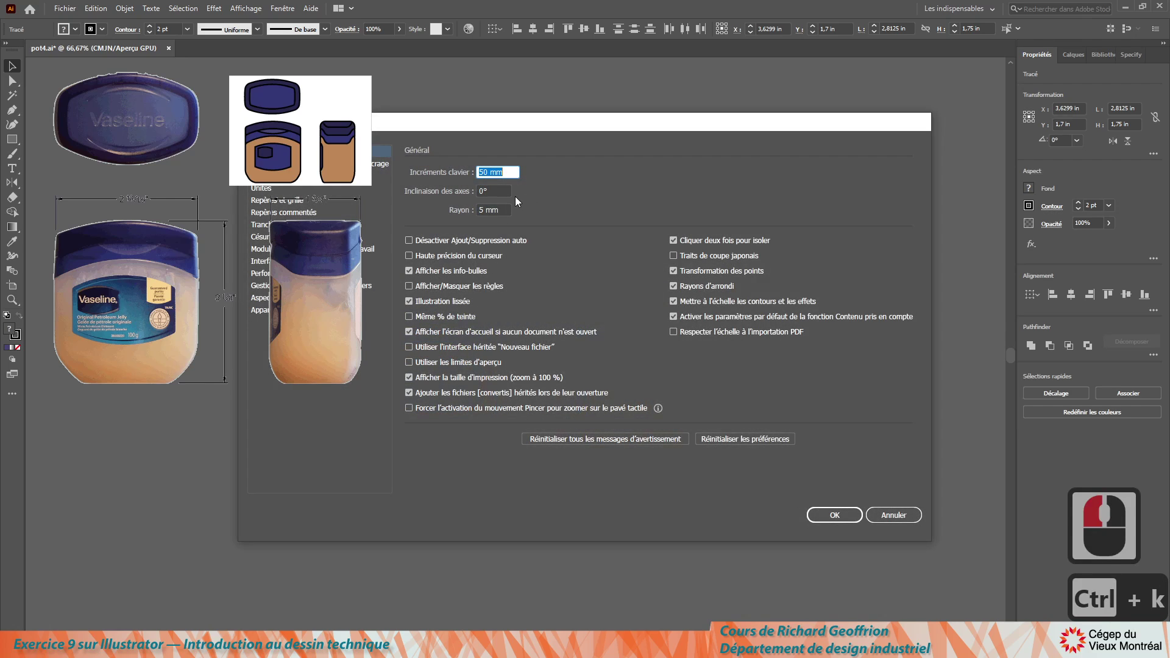
type("10")
key("Return")
key("Down")
key("Down")
key("Down")
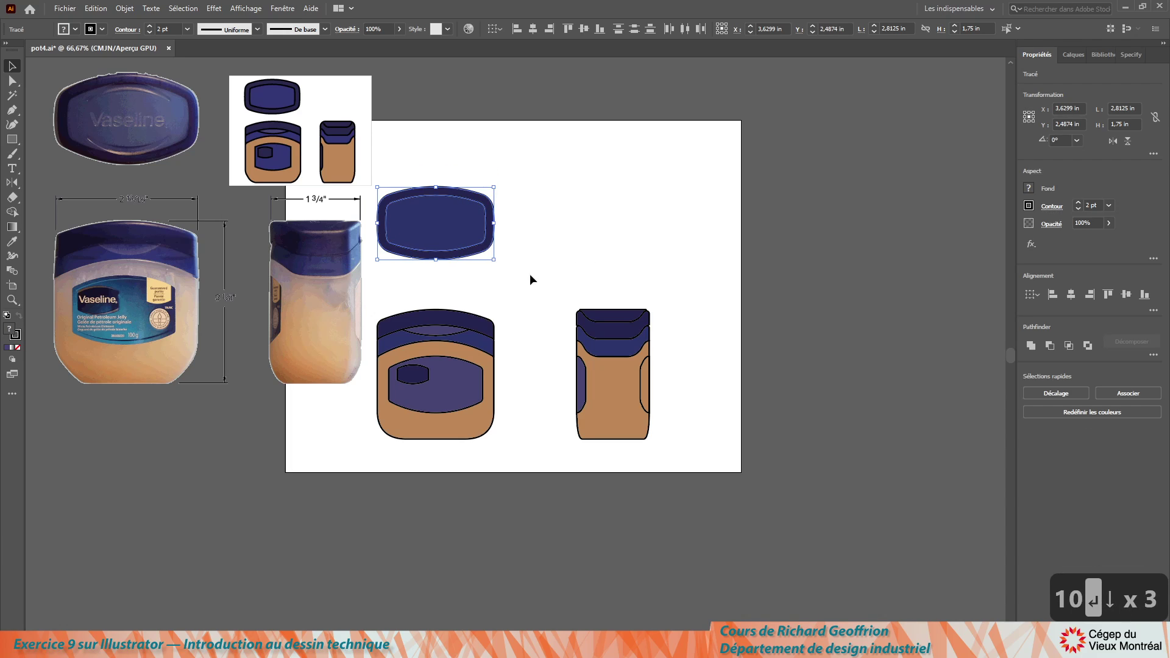
Move the whole side view 10 mm left towards the front view and deselect it.
left_click_drag(529, 273, 685, 515)
key("Left")
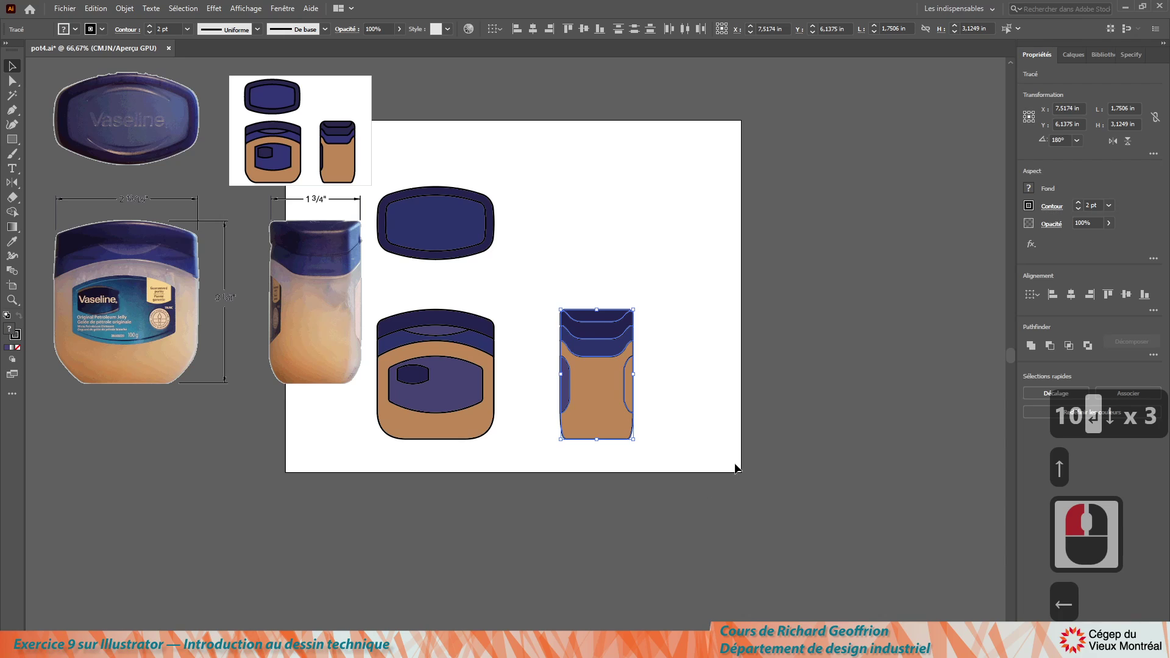
left_click(664, 221)
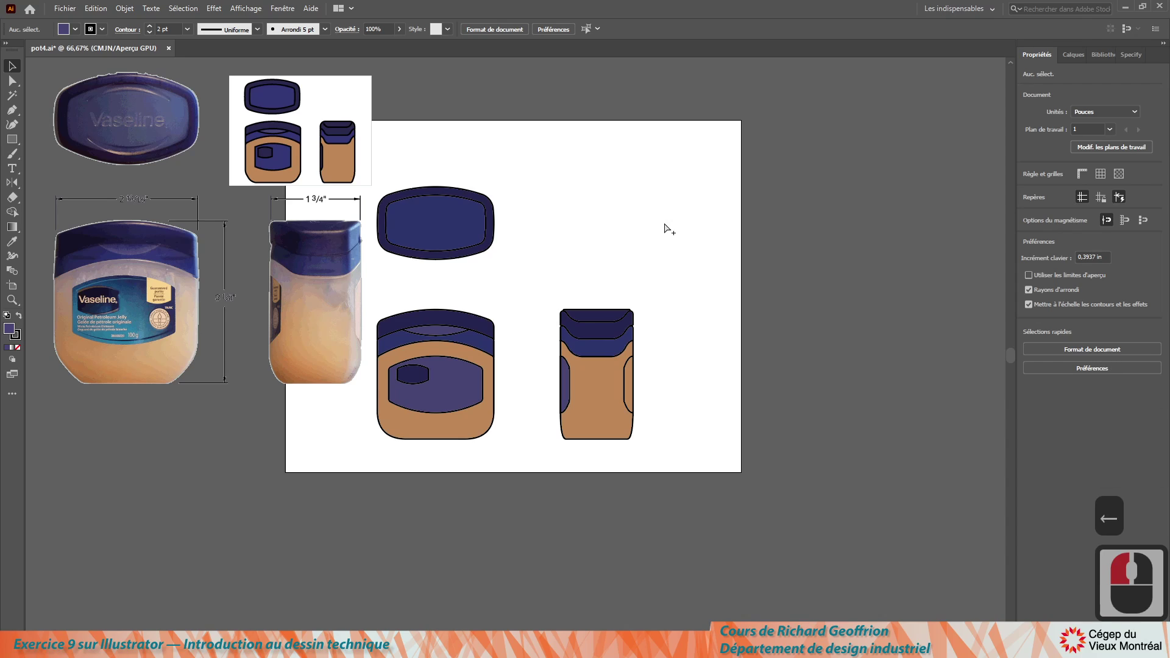
Show all hidden objects and fit the artboard in the window.
key("ctrl+alt+3")
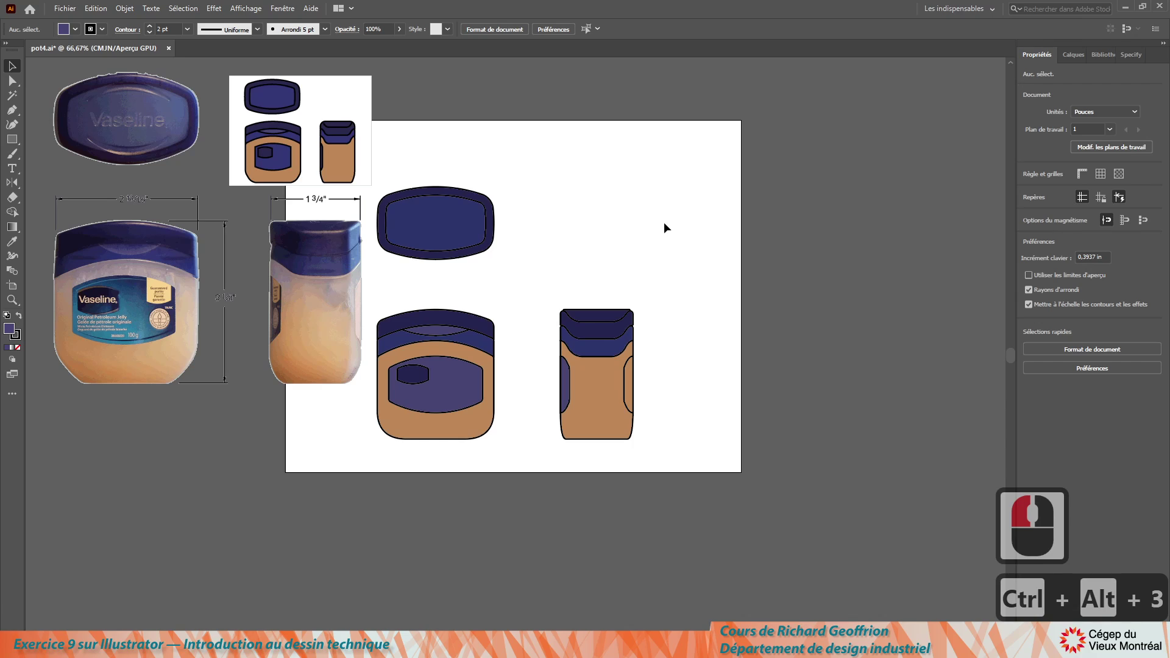
key("ctrl+0")
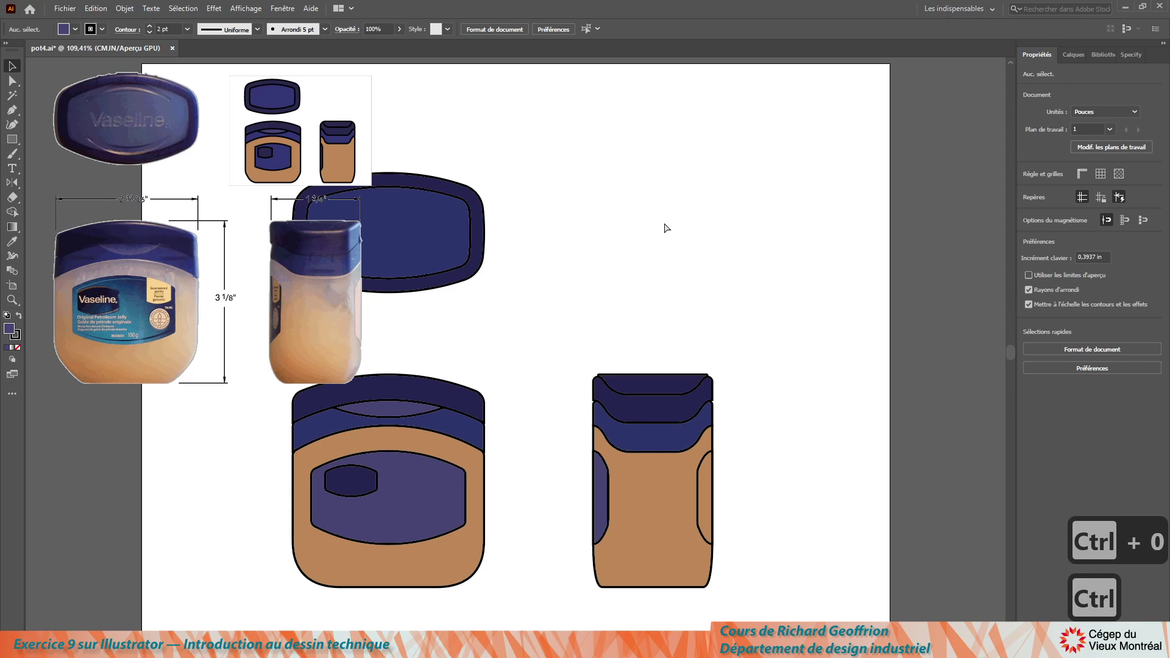
Recentre all three views on the artboard by cutting and pasting them together, and move them up 10 mm.
key("ctrl+a")
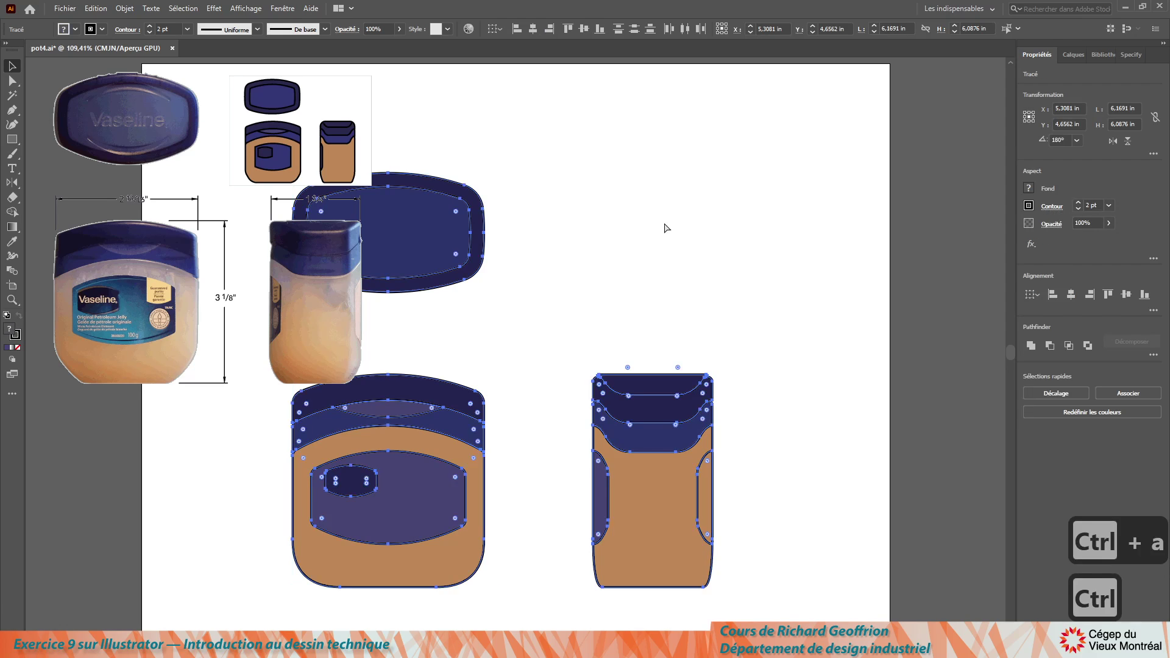
key("ctrl+x")
key("ctrl+v")
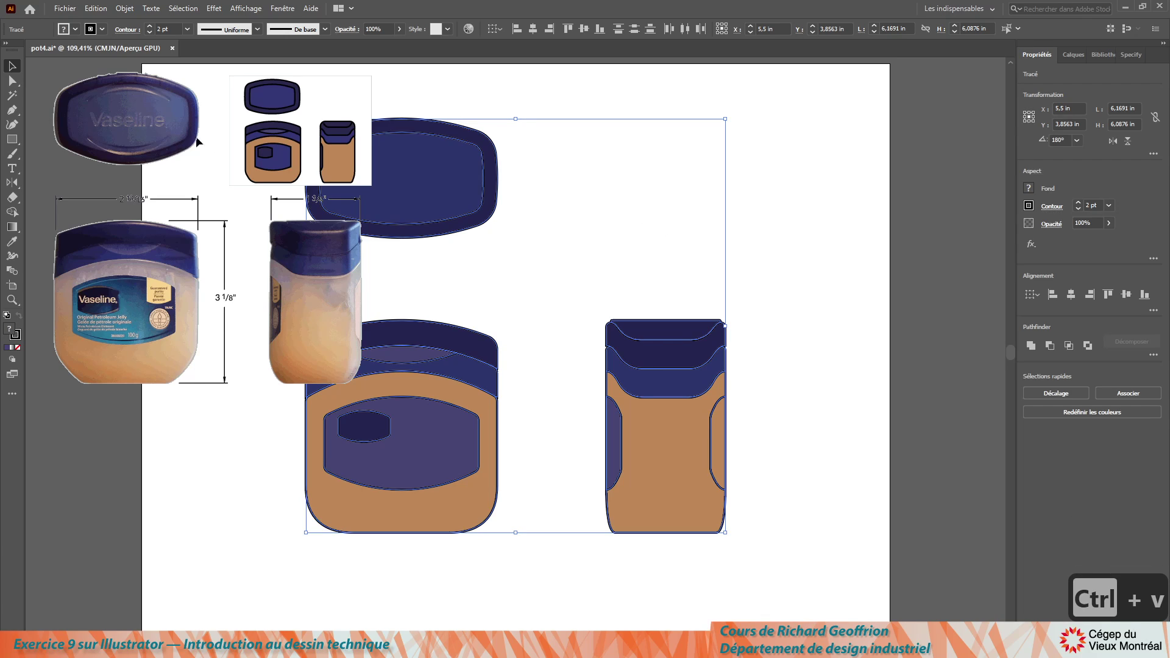
Draw a horizontal straight line about 10.13 in long beneath the front and side views with the Pen tool.
left_click(12, 109)
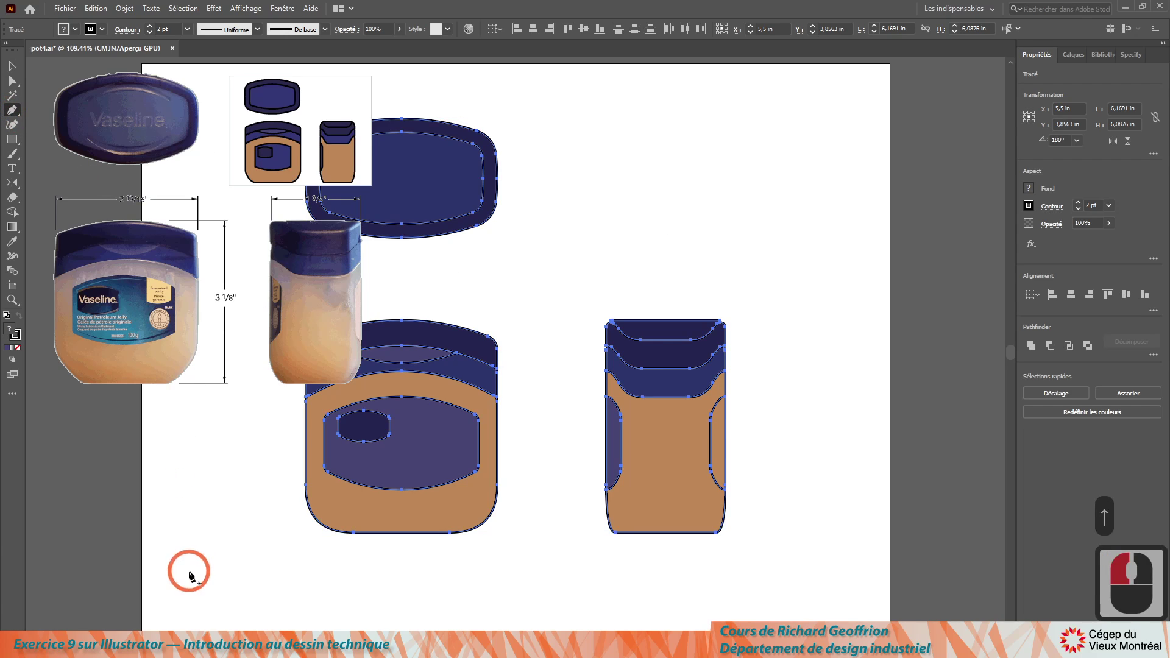
left_click(173, 598)
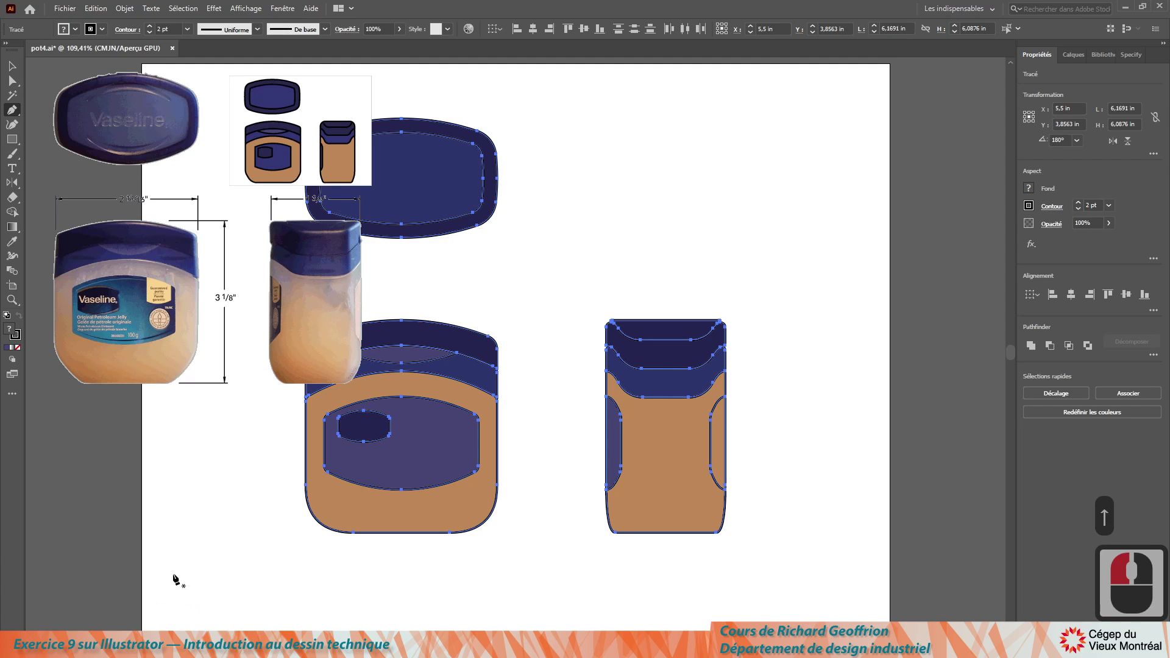
left_click(170, 581)
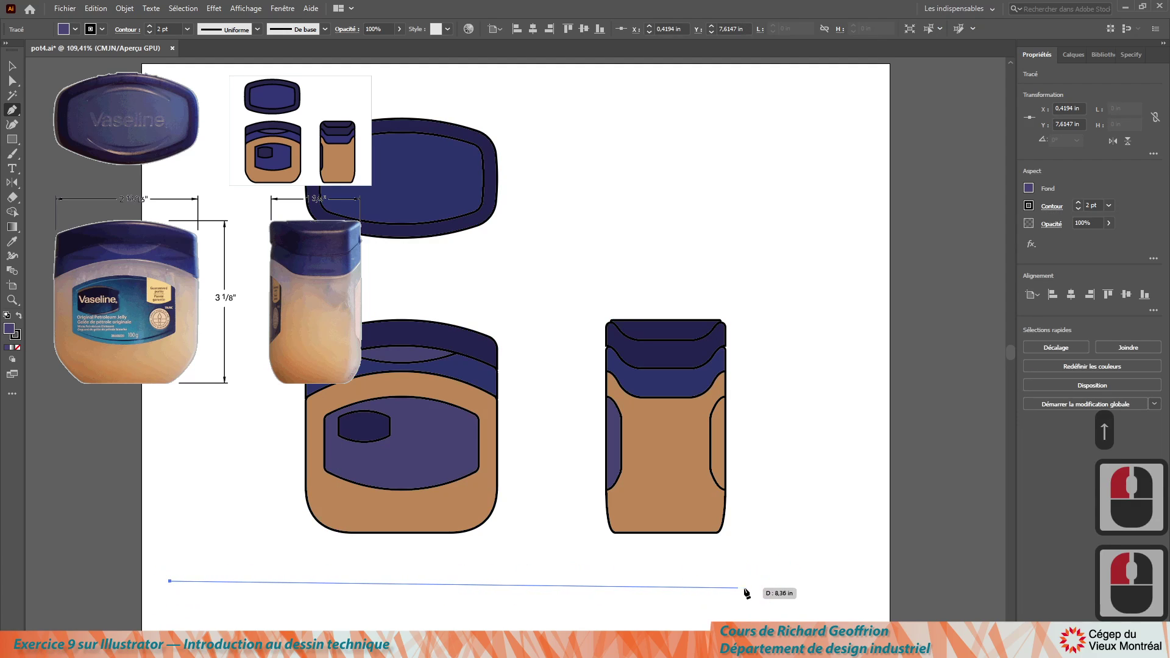
left_click(858, 581, "shift")
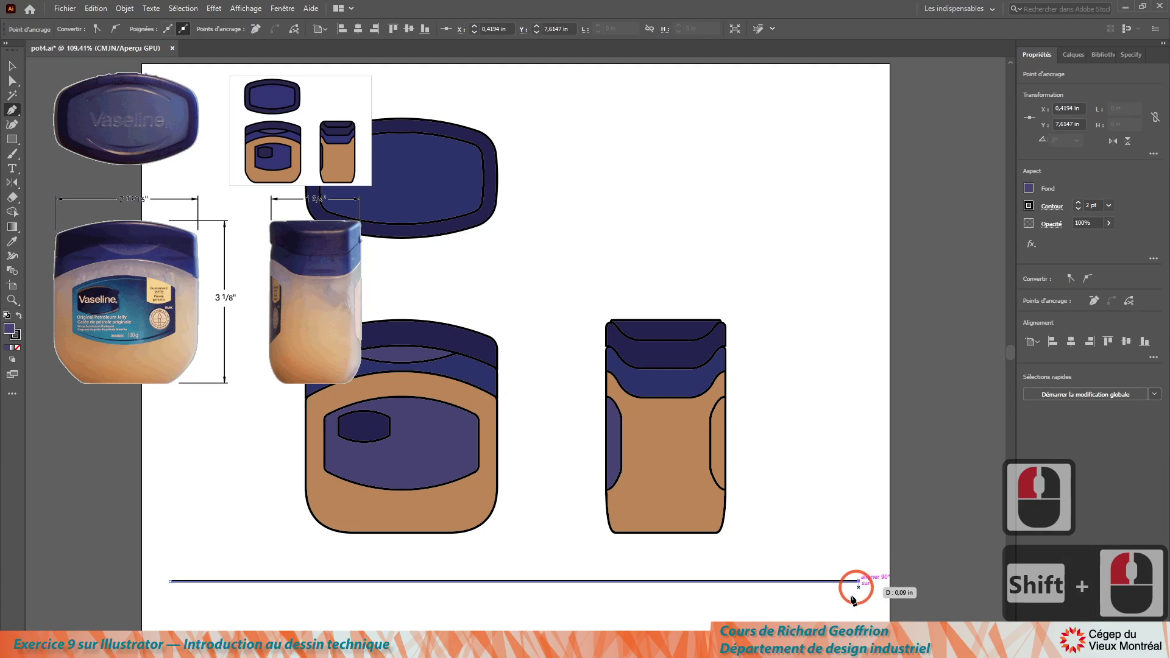
key("Escape")
key("Escape")
key("Escape")
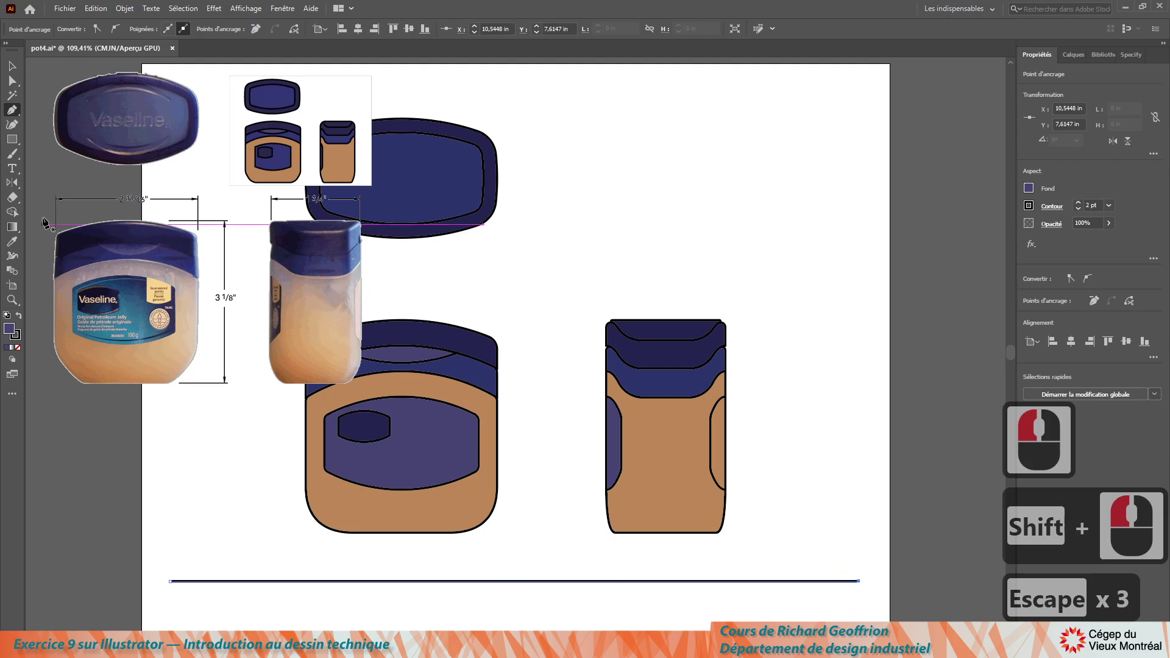
Centre the horizontal line on the artboard by cutting and pasting it, and move it 90 mm down below the views.
left_click(12, 65)
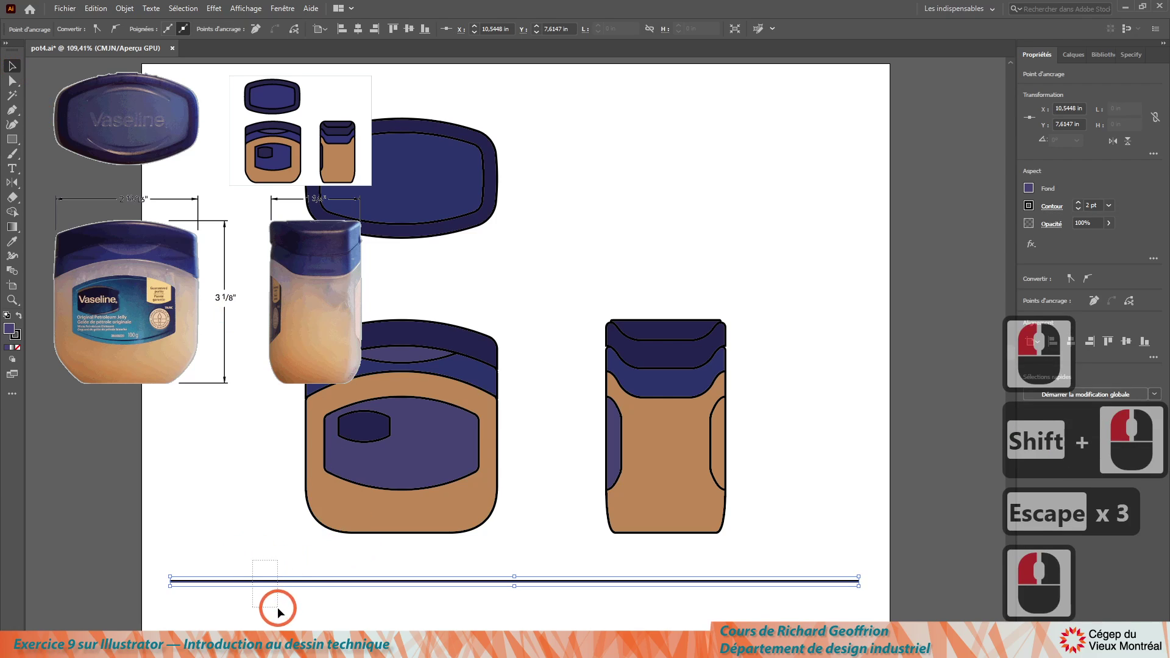
left_click_drag(276, 607, 307, 611)
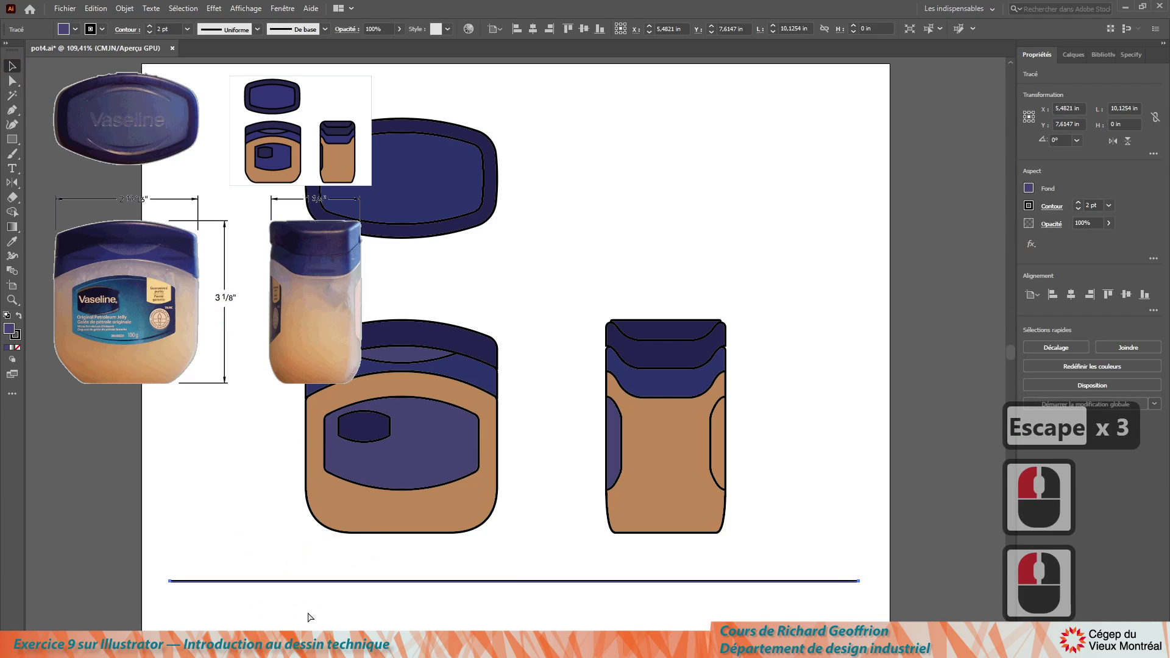
key("ctrl+0")
key("ctrl")
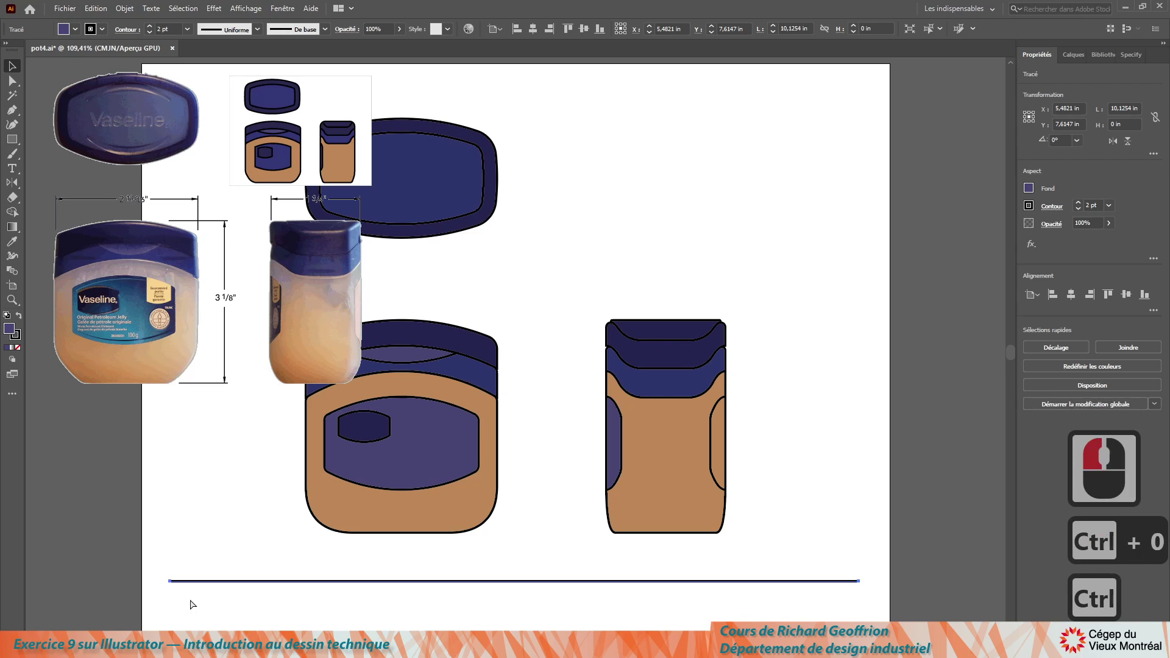
key("ctrl+x")
key("ctrl+v")
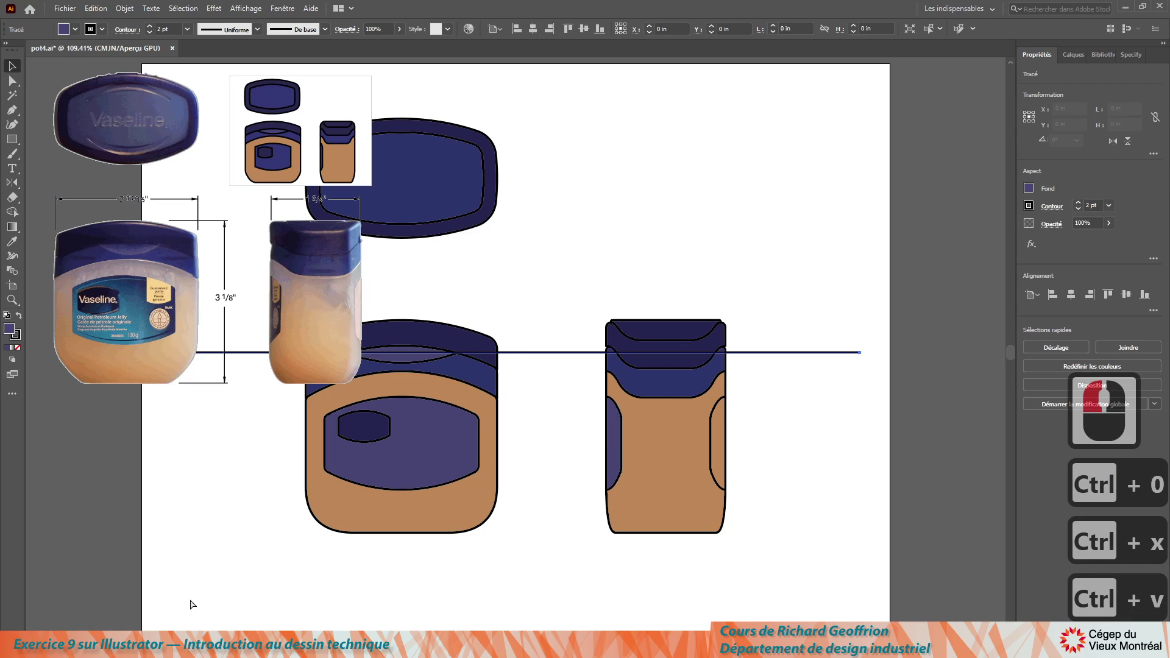
key("Down")
key("Down")
key("Down")
key("Down")
key("Down")
key("Down")
key("Down")
key("Down")
key("Down")
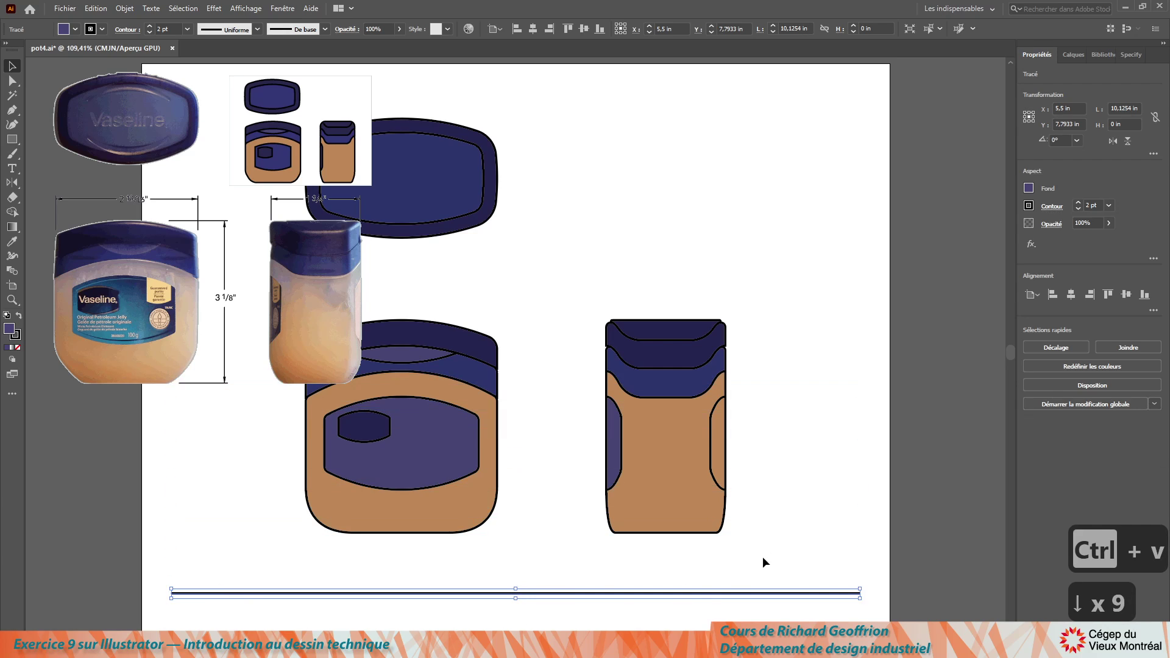
Set the horizontal line's stroke weight to 4 pt and deselect it.
left_click(773, 542)
left_click_drag(751, 576, 795, 617)
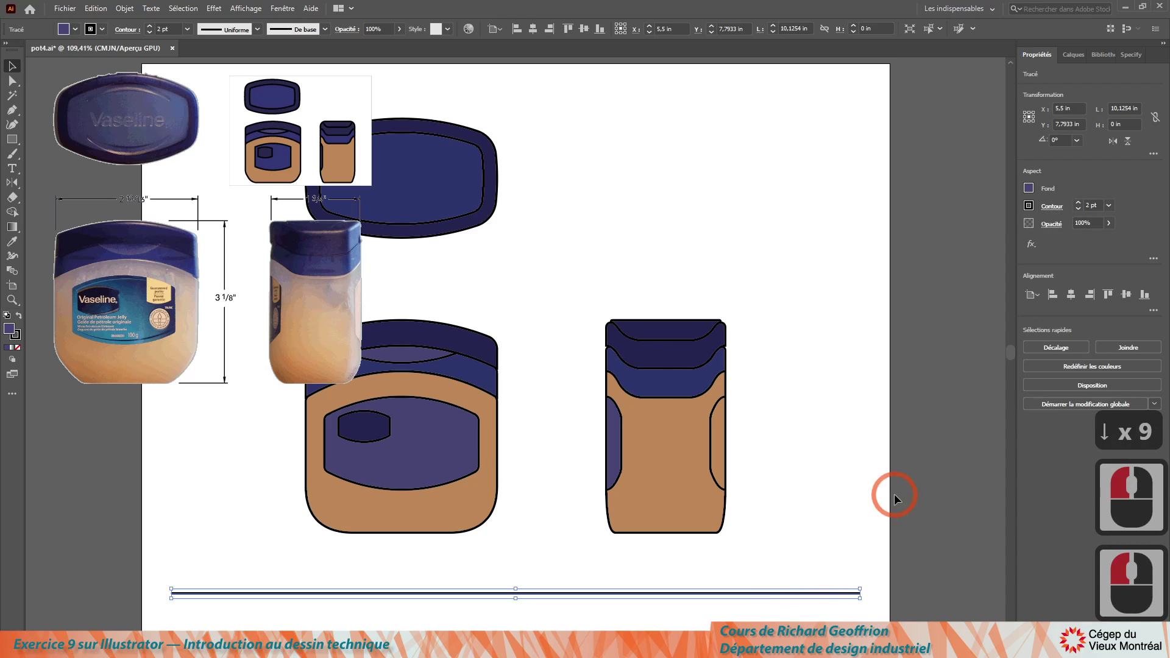
left_click(1108, 207)
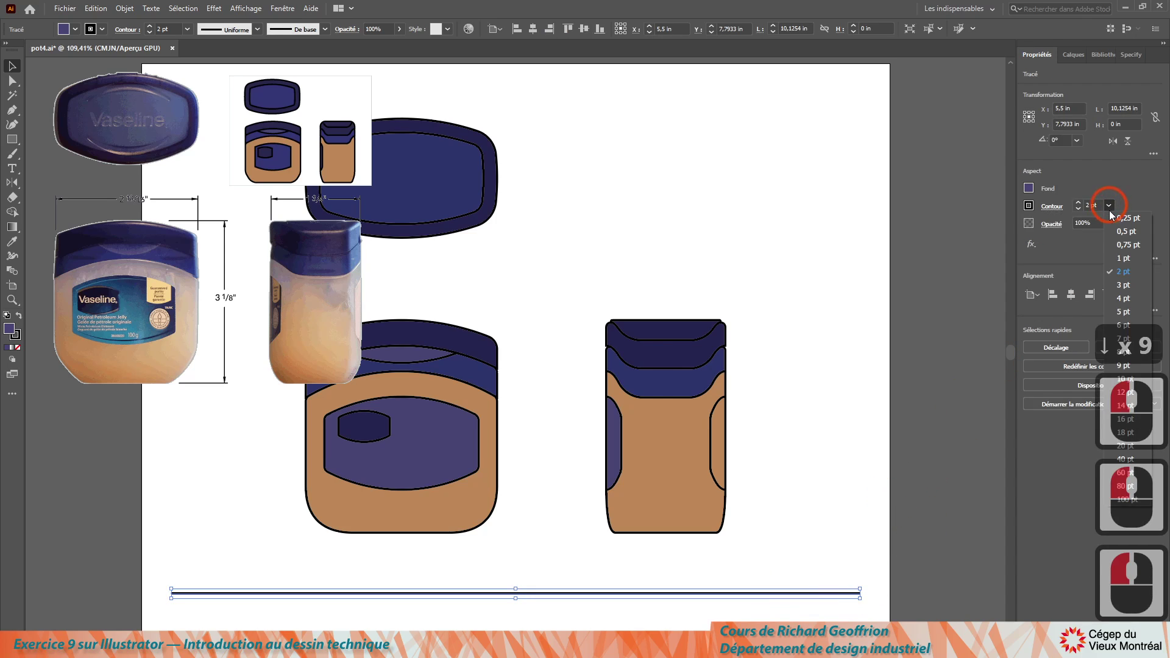
left_click(1124, 299)
left_click(801, 431)
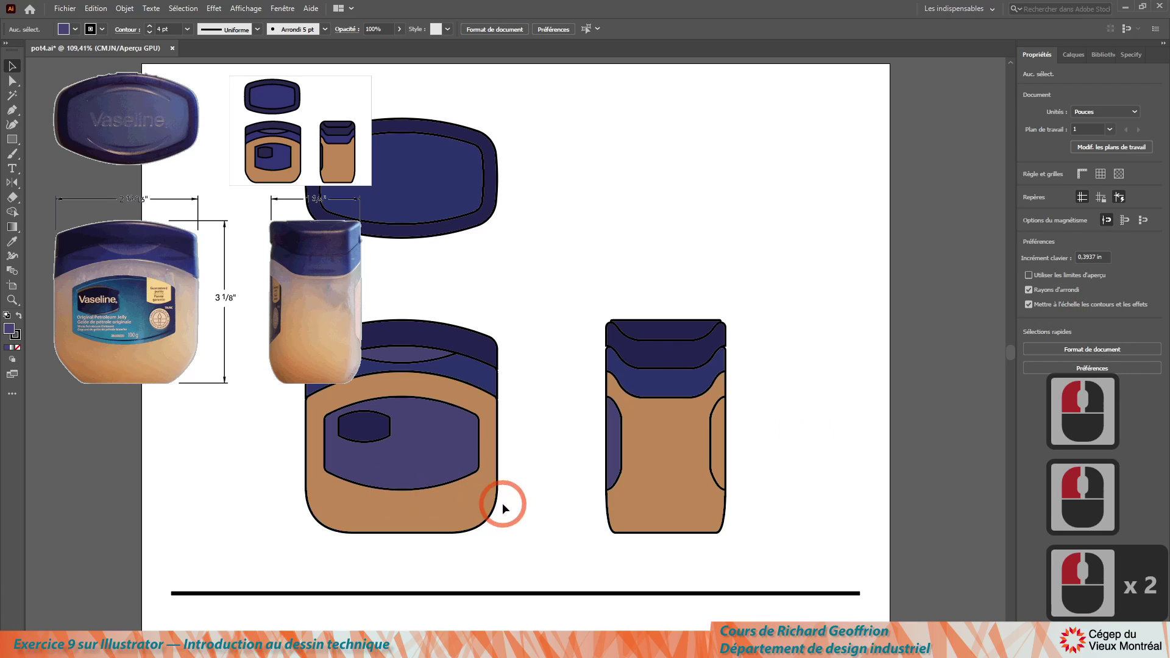
Add a text under the line's left end reading "Par" followed by the author's full name.
left_click(12, 168)
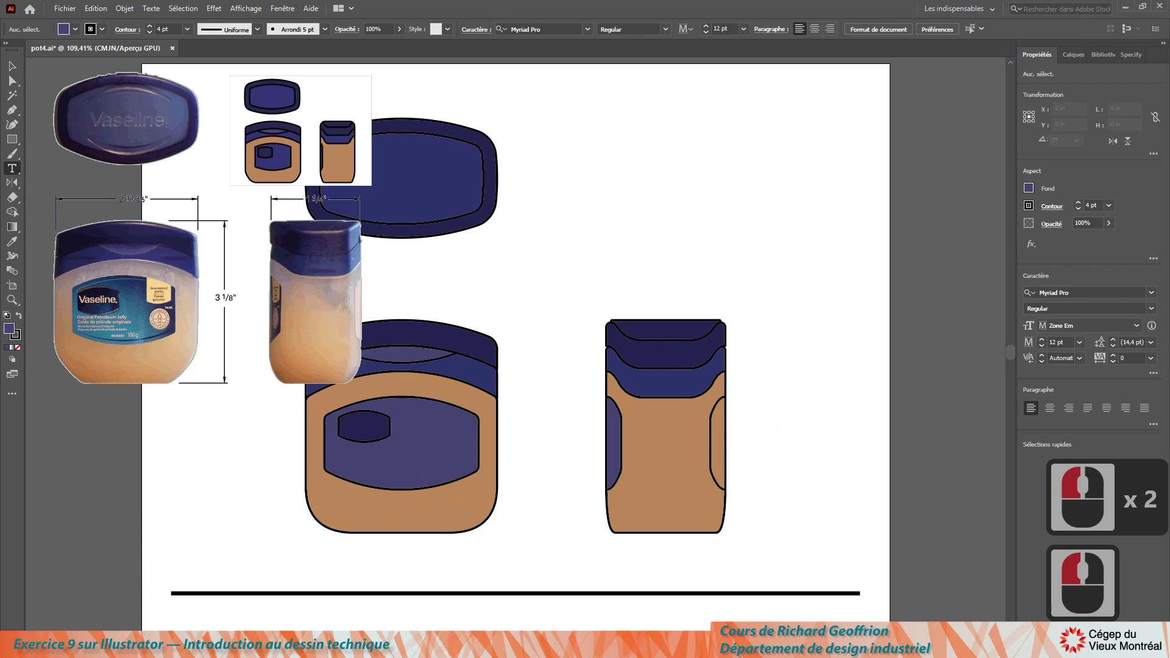
left_click(190, 617)
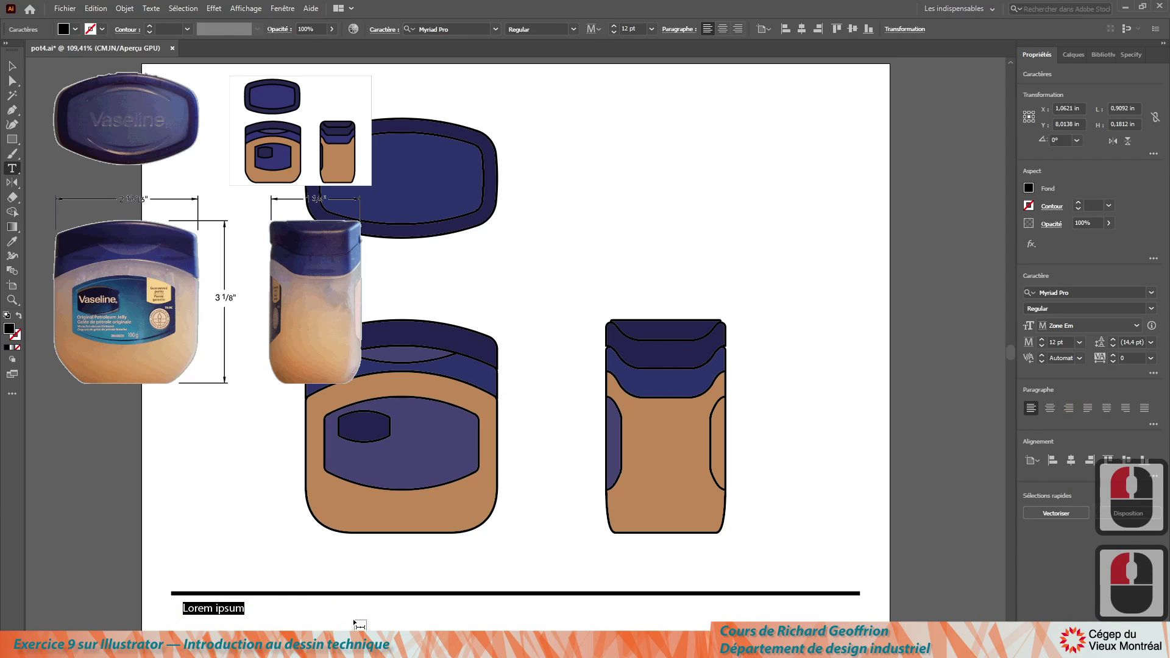
type("Par")
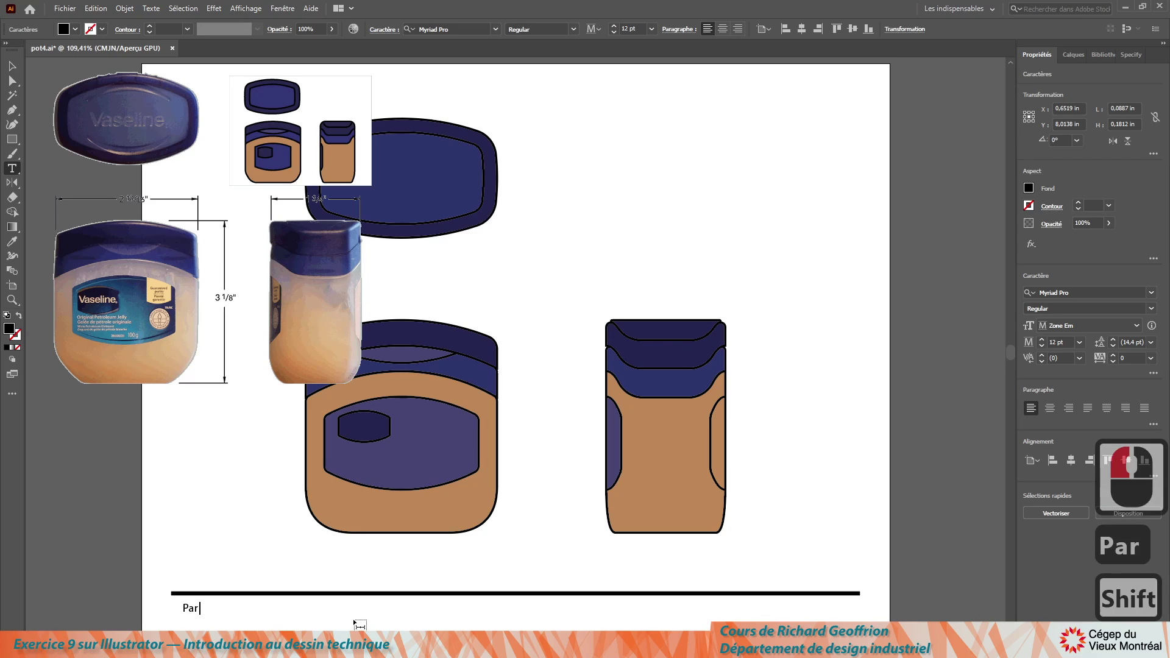
type(" Richard Geoff")
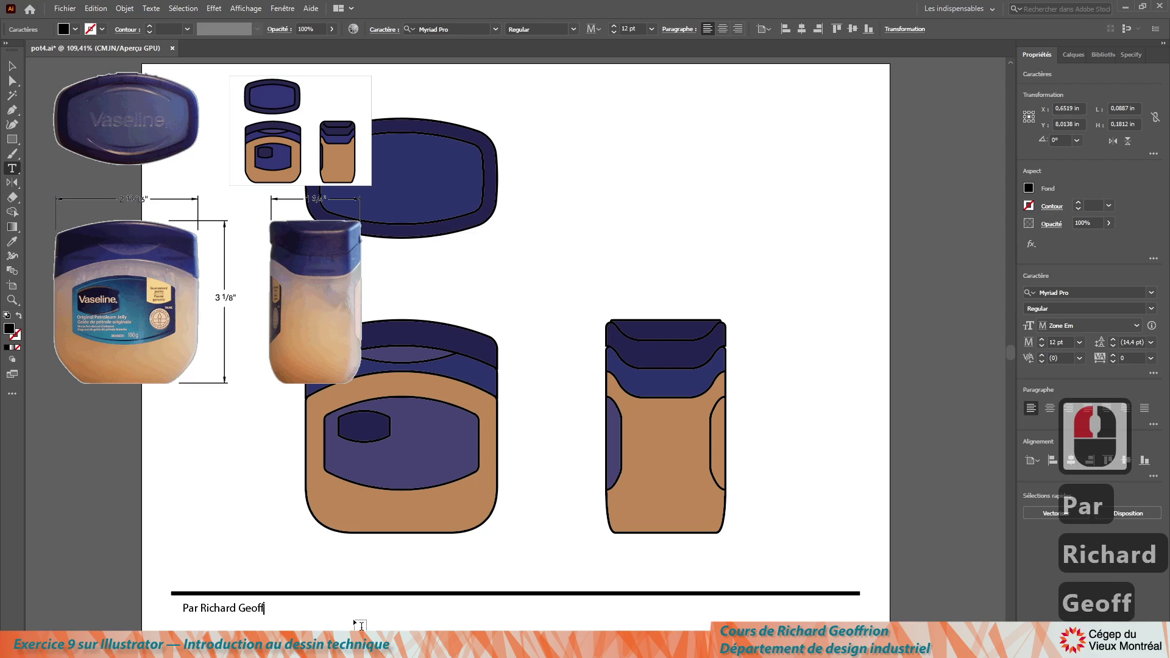
type("rion")
left_click(12, 65)
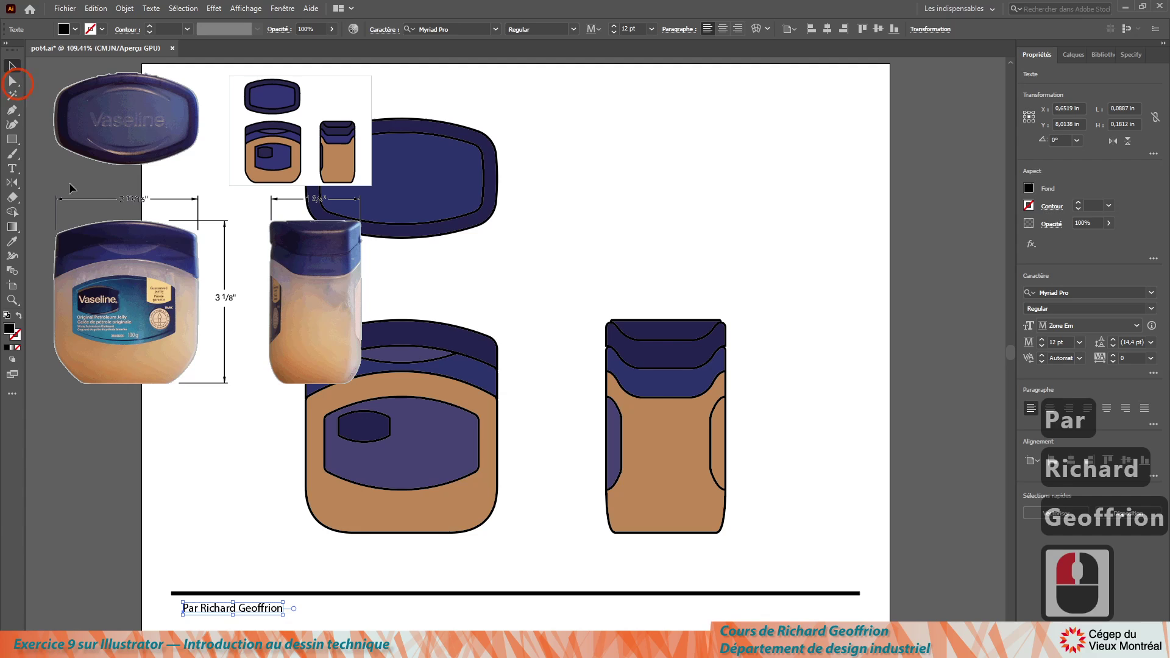
Align the author text with the line's left end and place a copy under the line's middle reading "Un titre".
left_click_drag(204, 612, 522, 616)
double_click(153, 487)
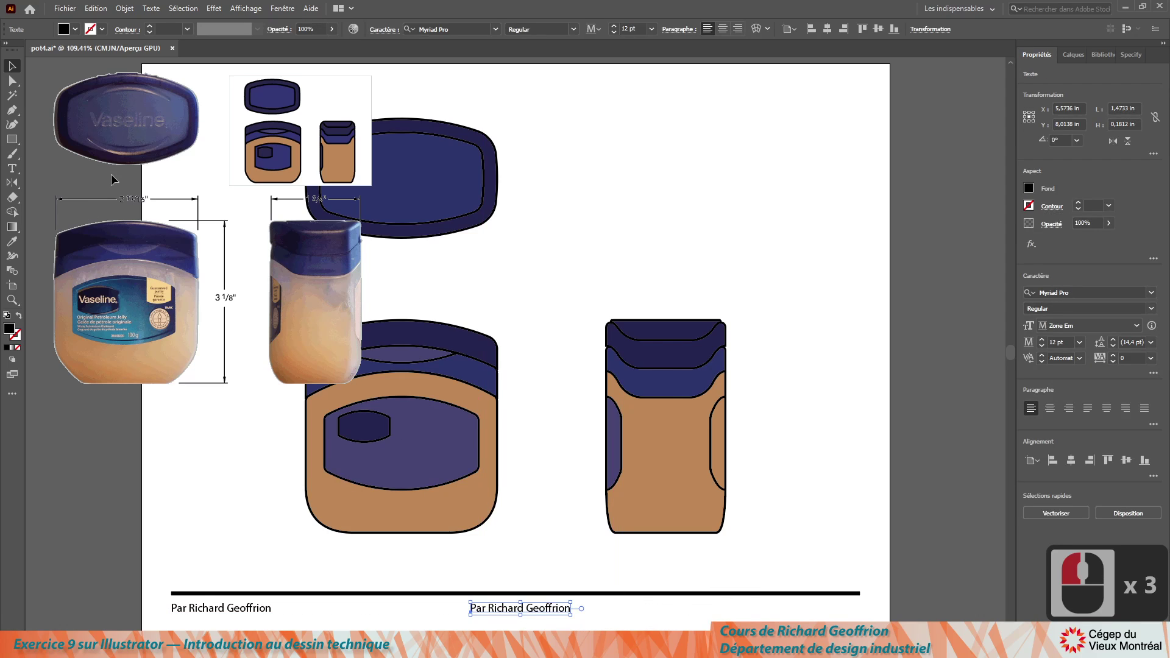
left_click(11, 168)
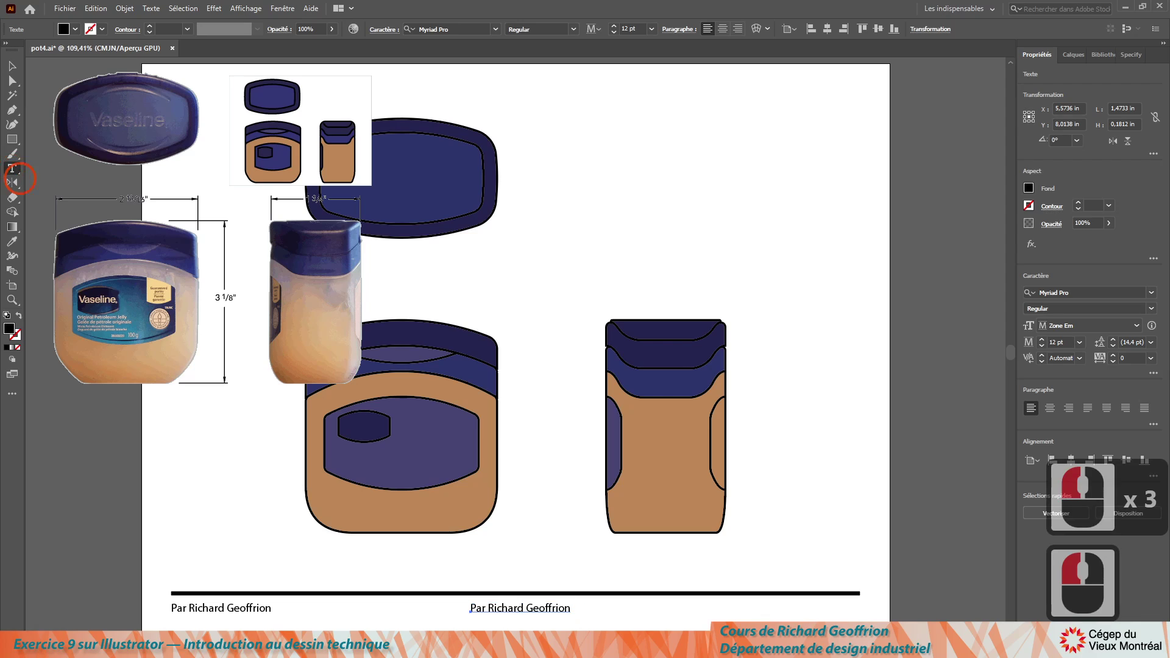
triple_click(475, 608)
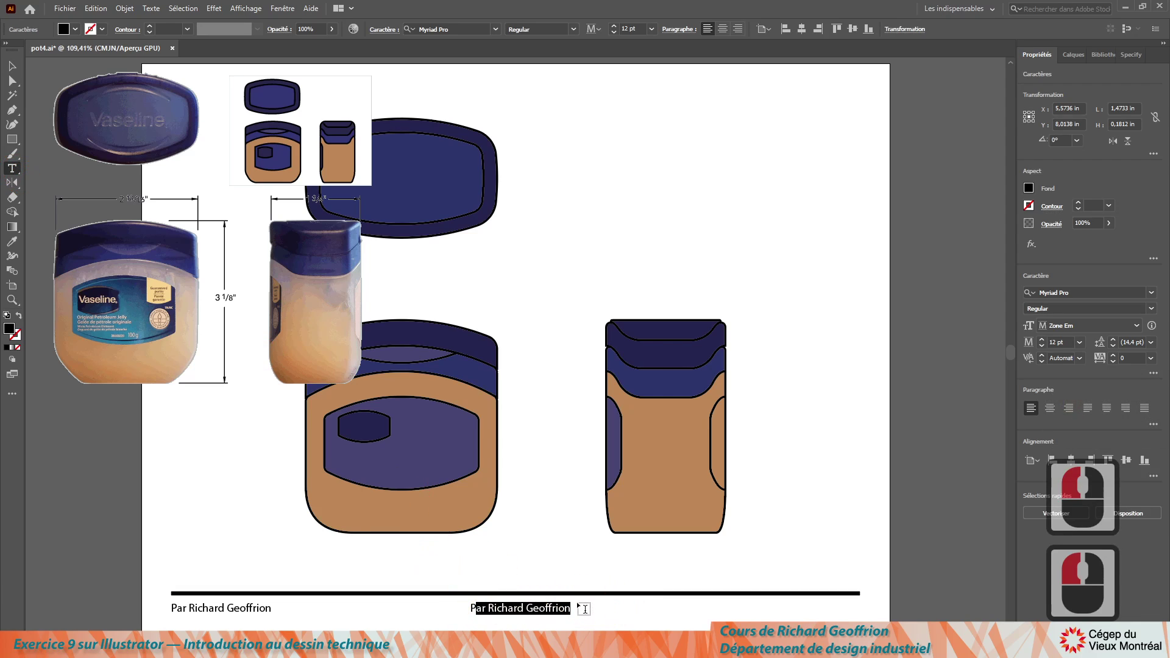
key("BackSpace")
key("BackSpace")
type("Un")
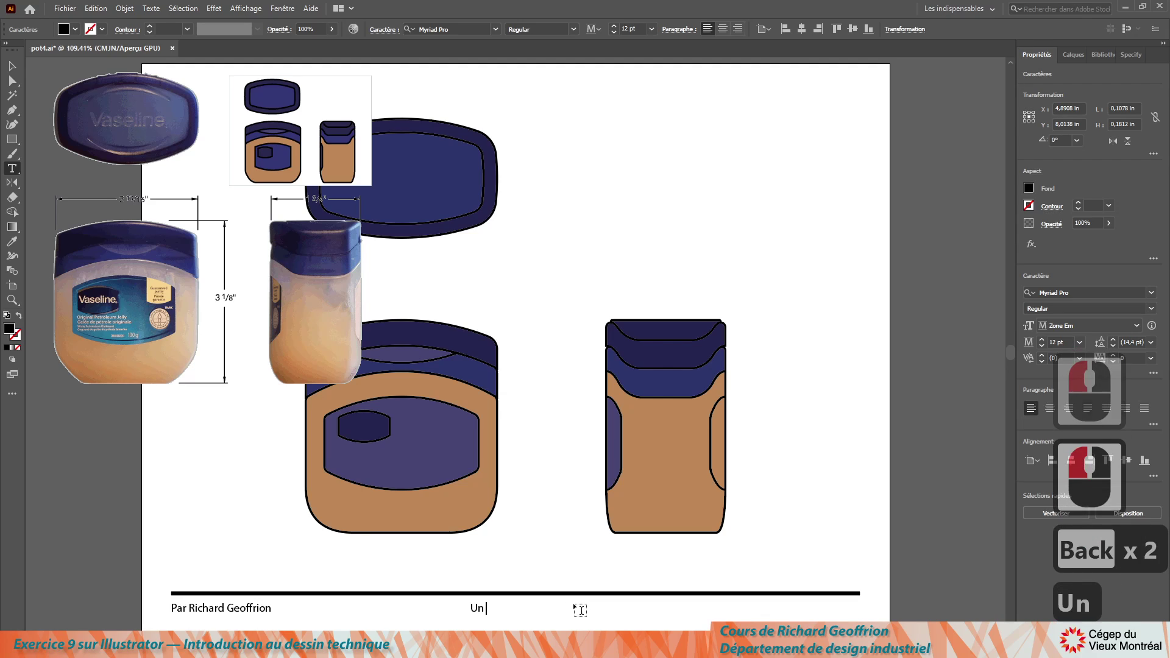
type(" titre")
key("BackSpace")
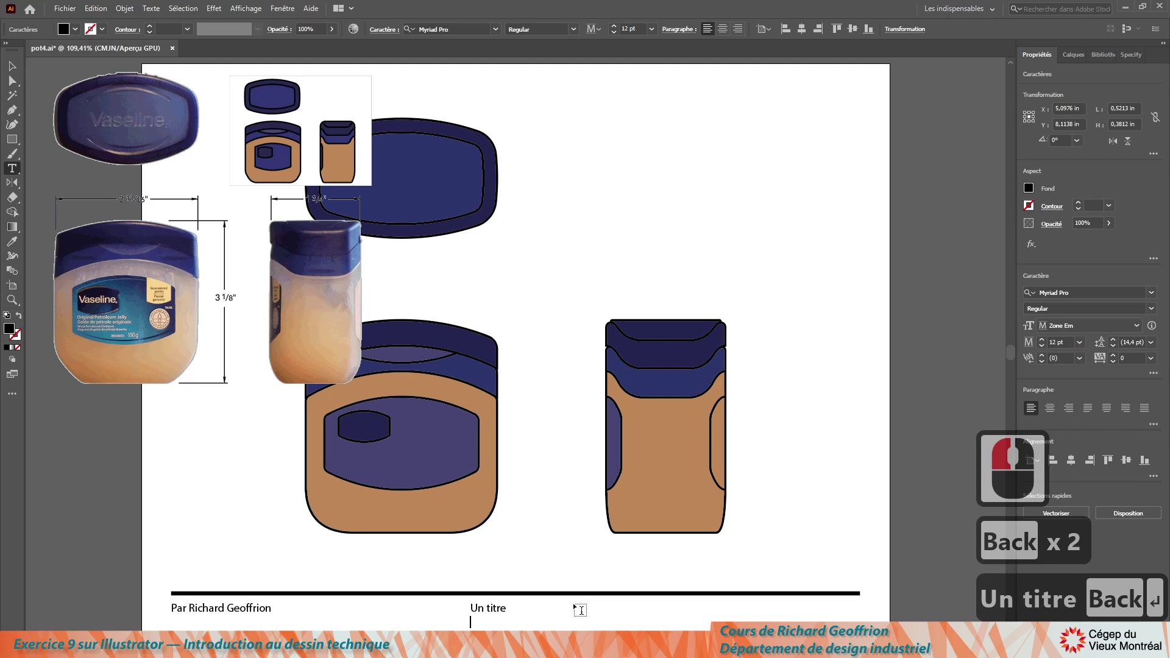
key("Return")
key("BackSpace")
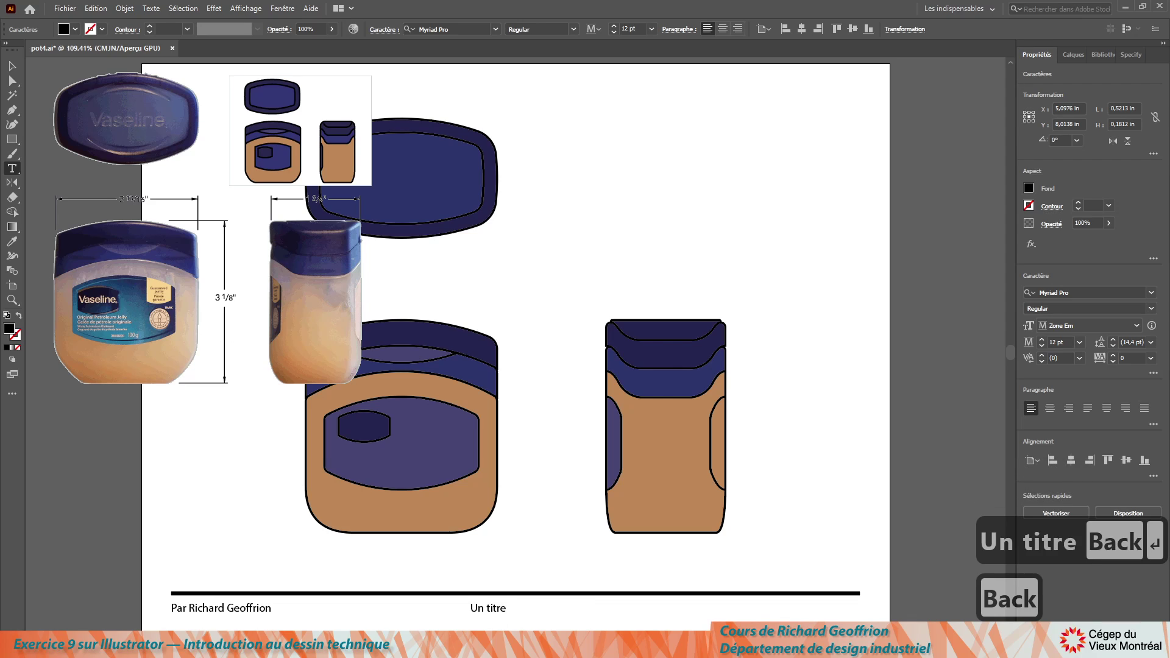
Set the "Un titre" text to centred paragraph alignment and deselect it.
left_click(13, 66)
left_click(497, 608)
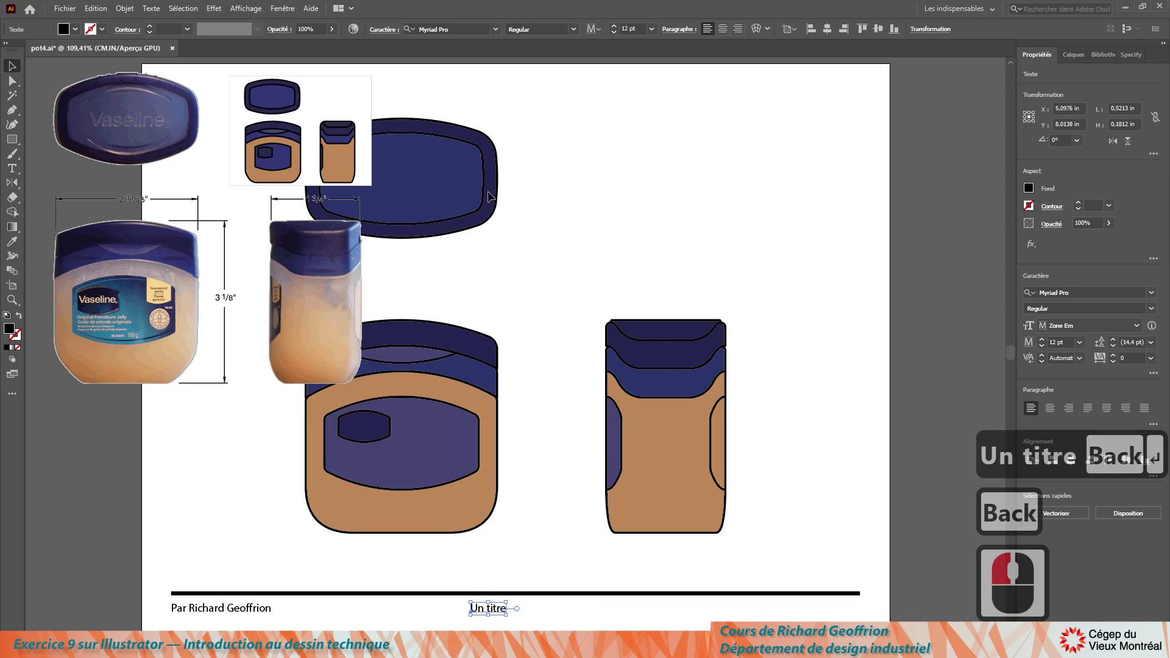
left_click(722, 29)
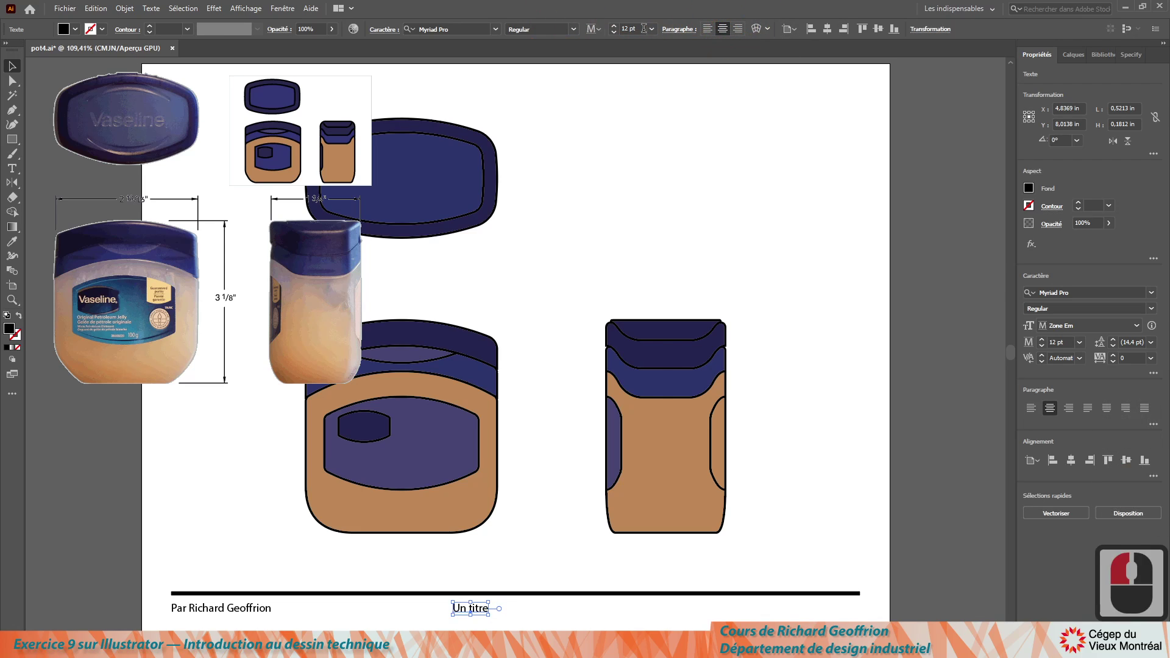
left_click(280, 10)
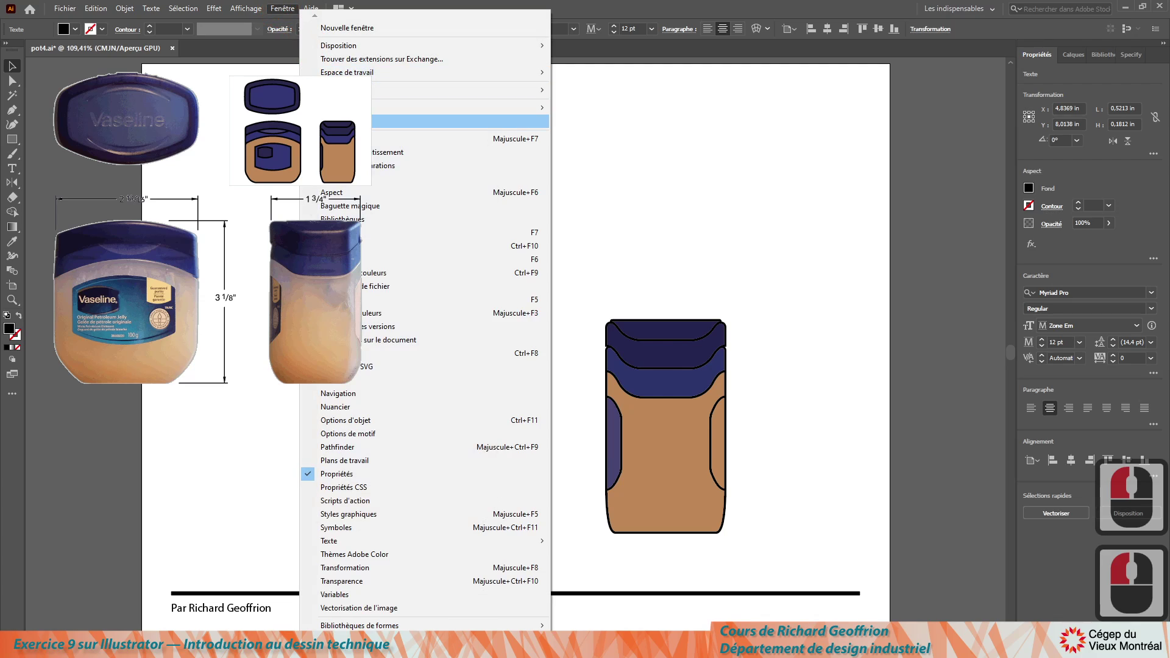
left_click(716, 162)
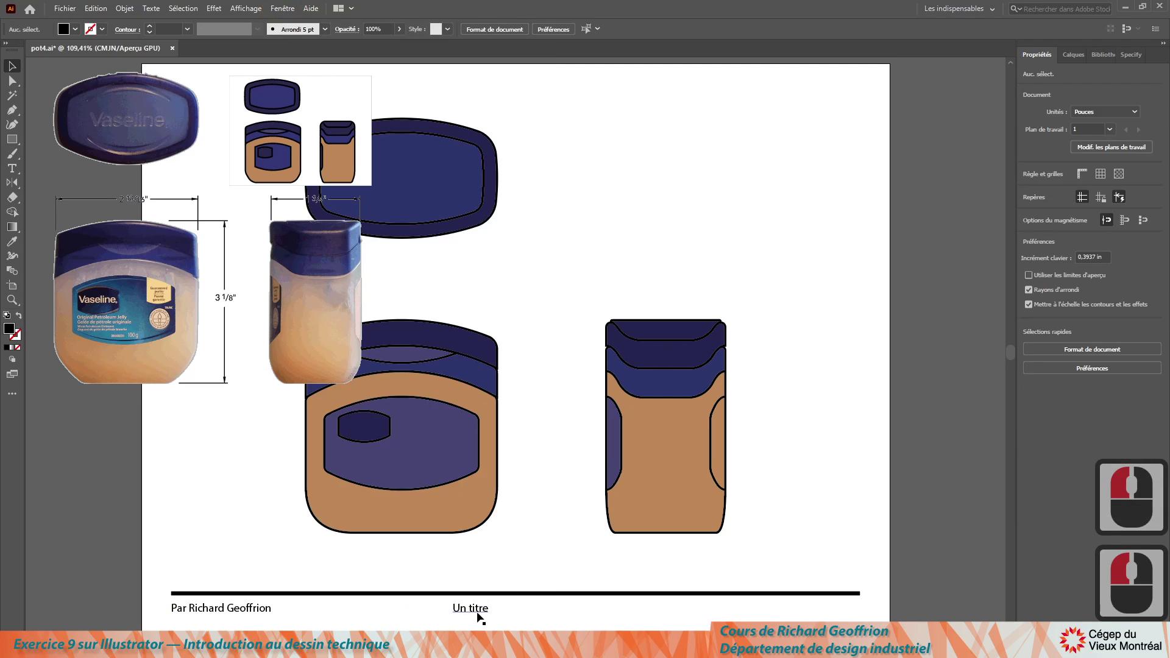
Move the title to the middle under the line and place a right-aligned copy of it at the line's right end.
left_click_drag(473, 611, 870, 610)
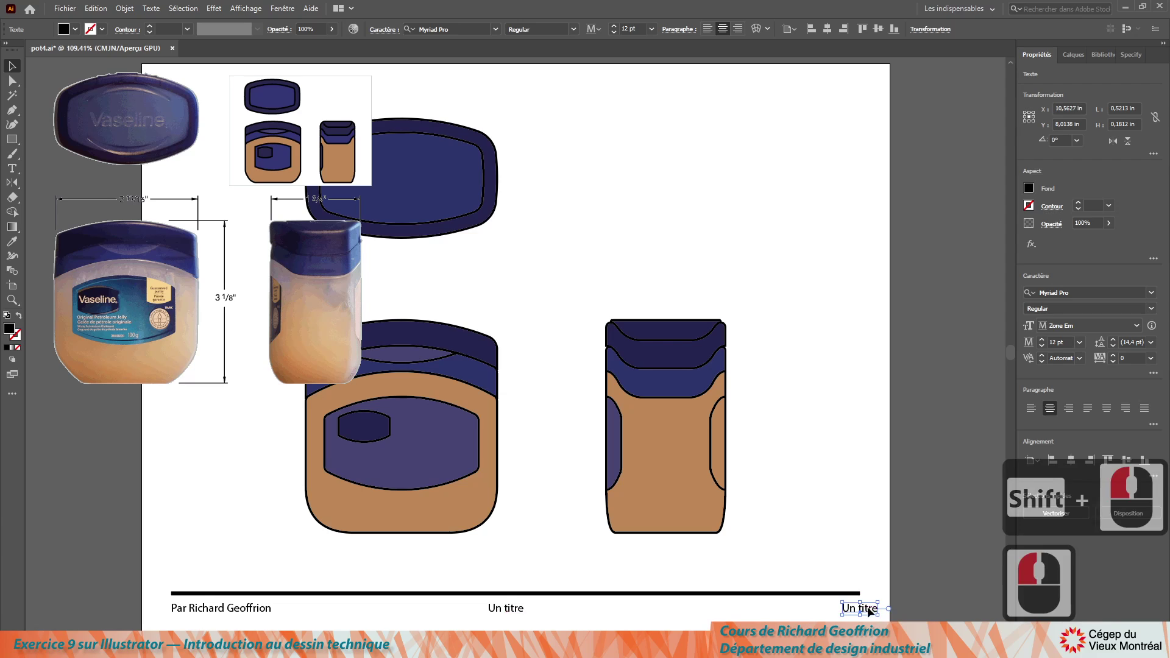
left_click(737, 30)
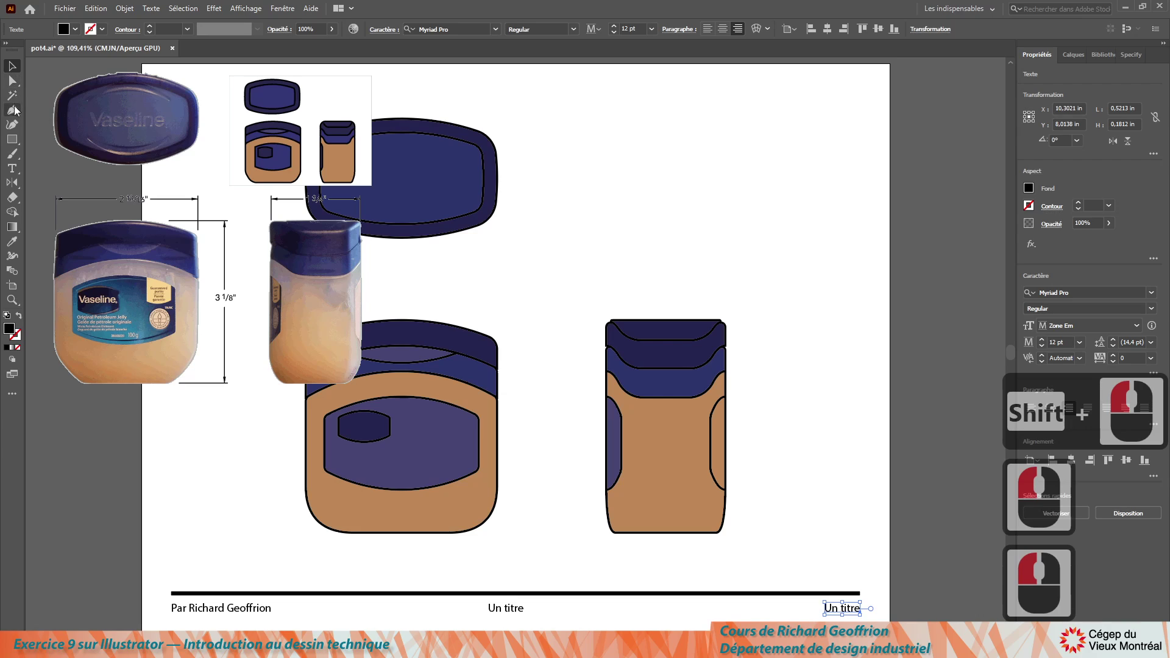
Replace the text under the line's right end with the date "27 octobre 2020" and finish text editing.
left_click(12, 169)
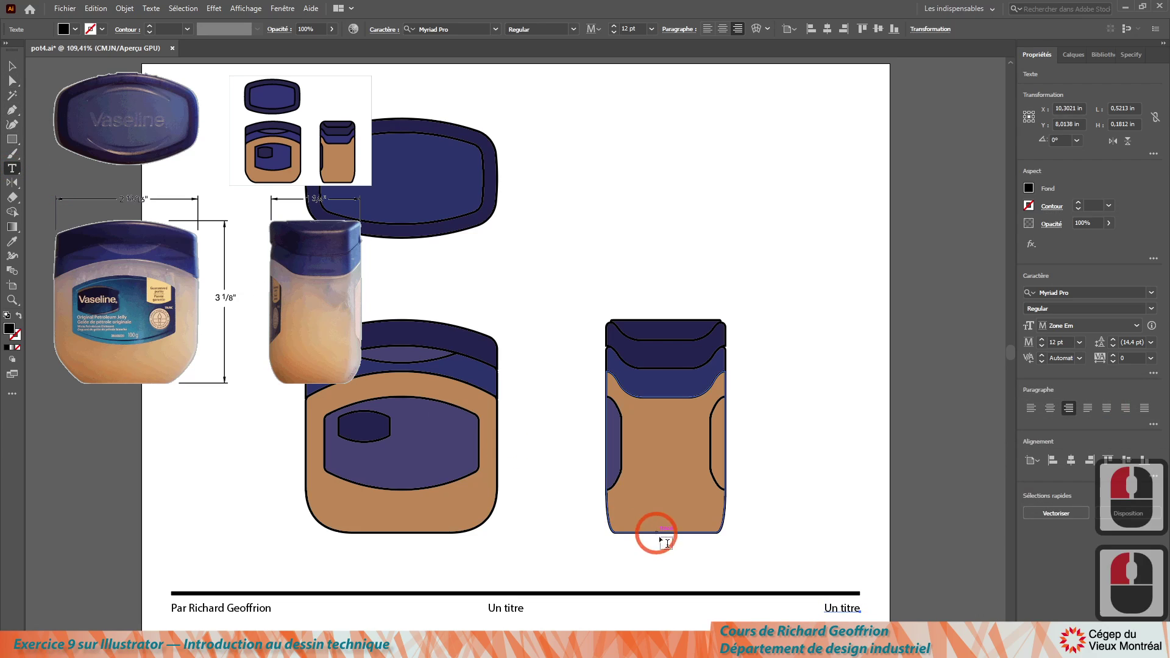
triple_click(832, 609)
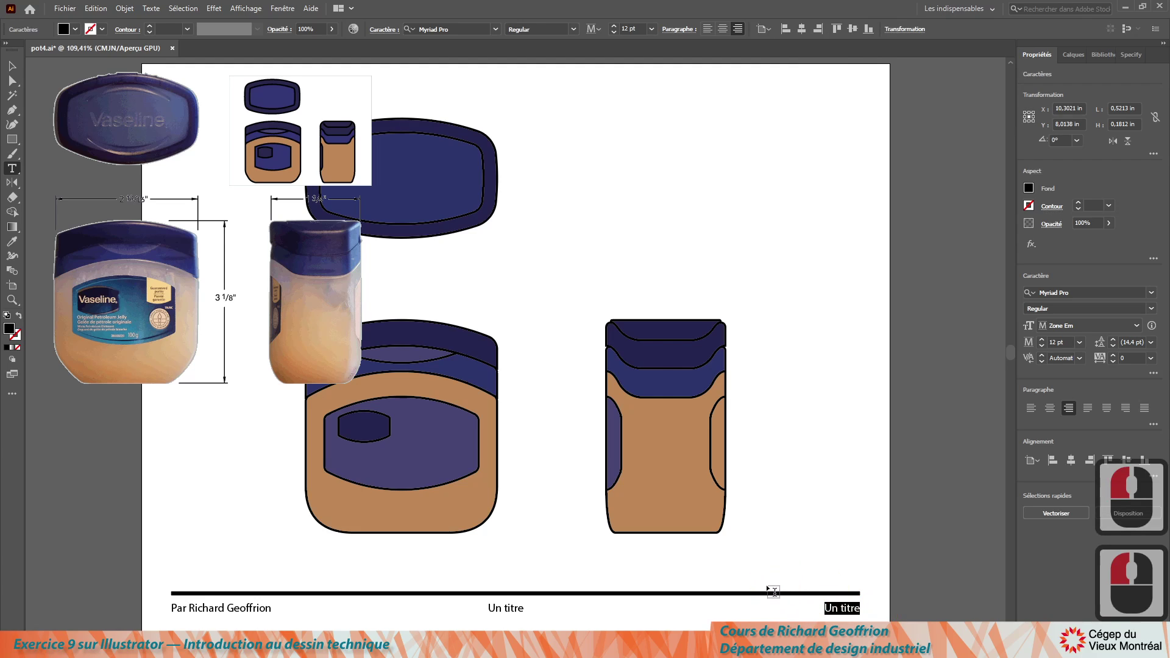
type("27 sep")
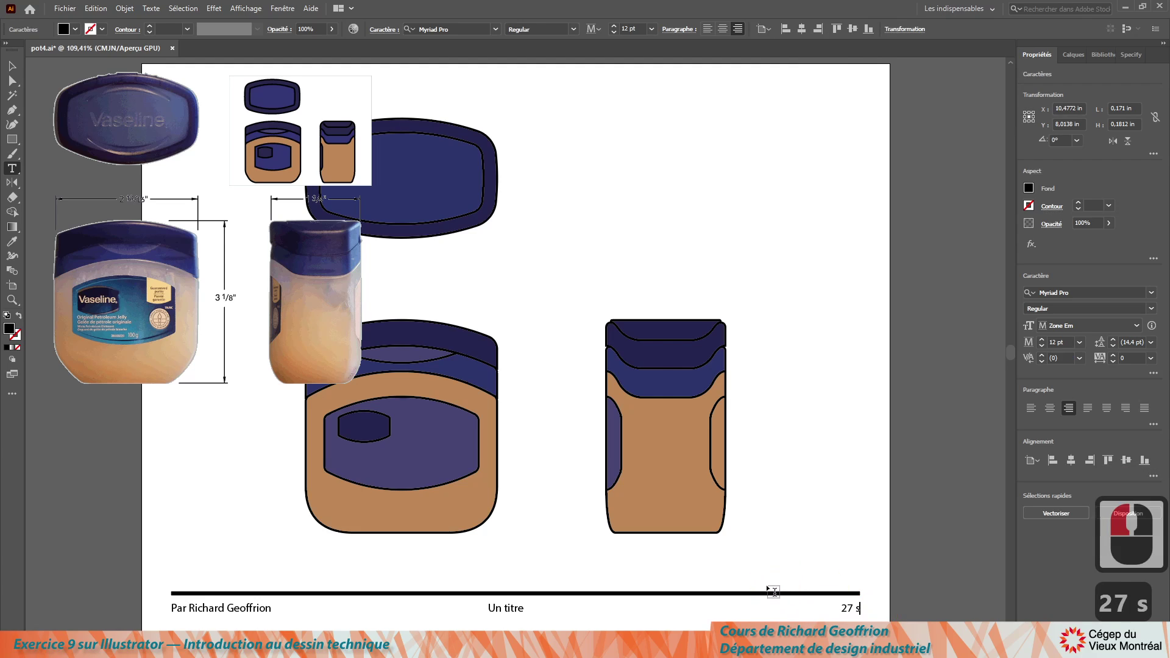
key("BackSpace")
key("BackSpace")
key("BackSpace")
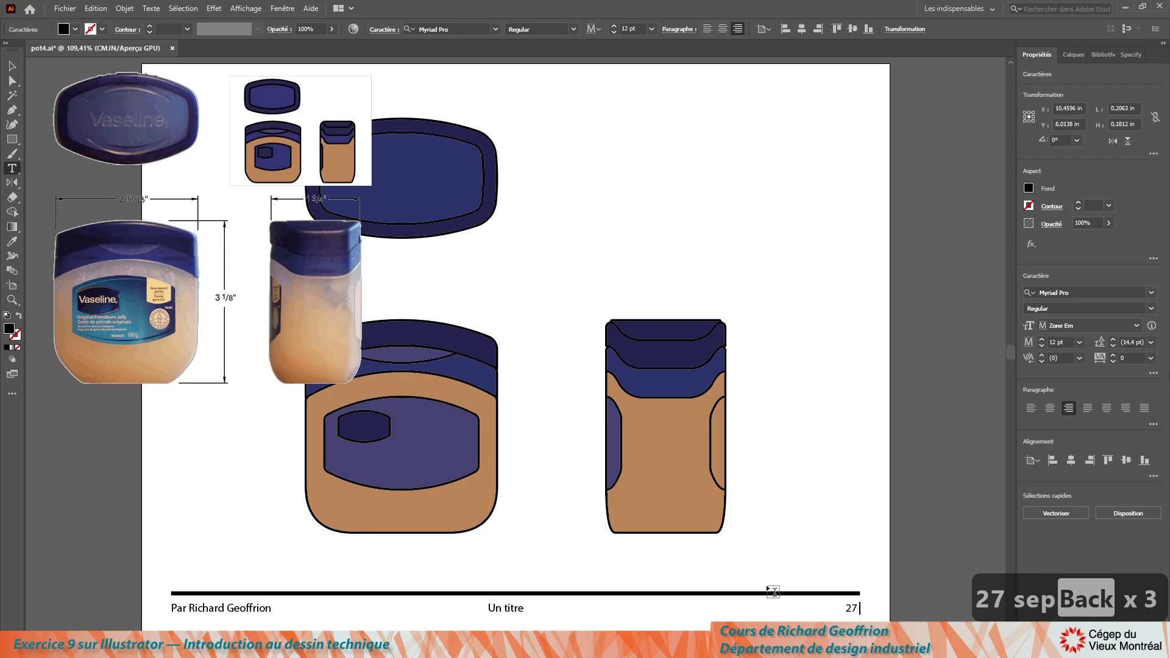
type("octob")
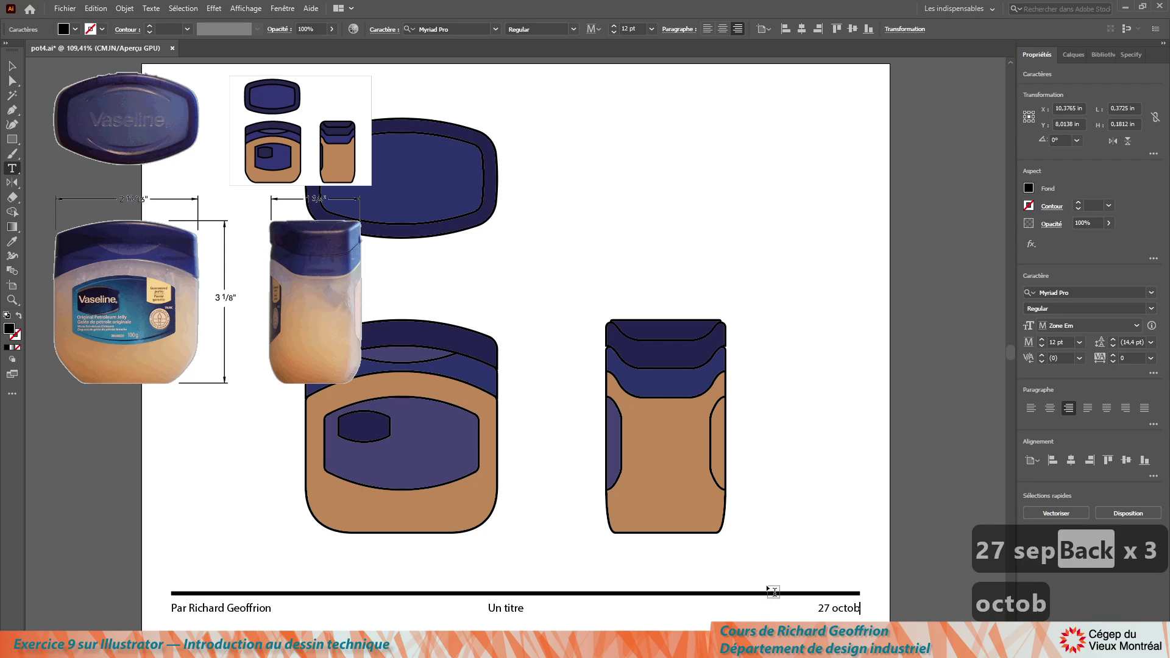
type("re 20")
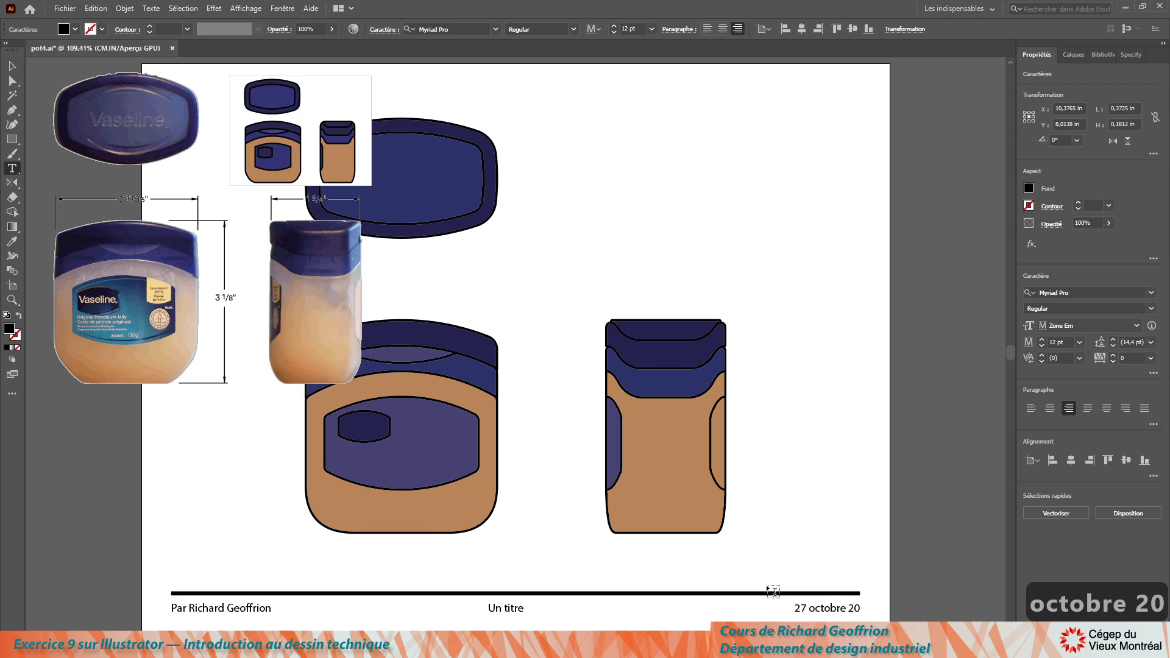
type("20")
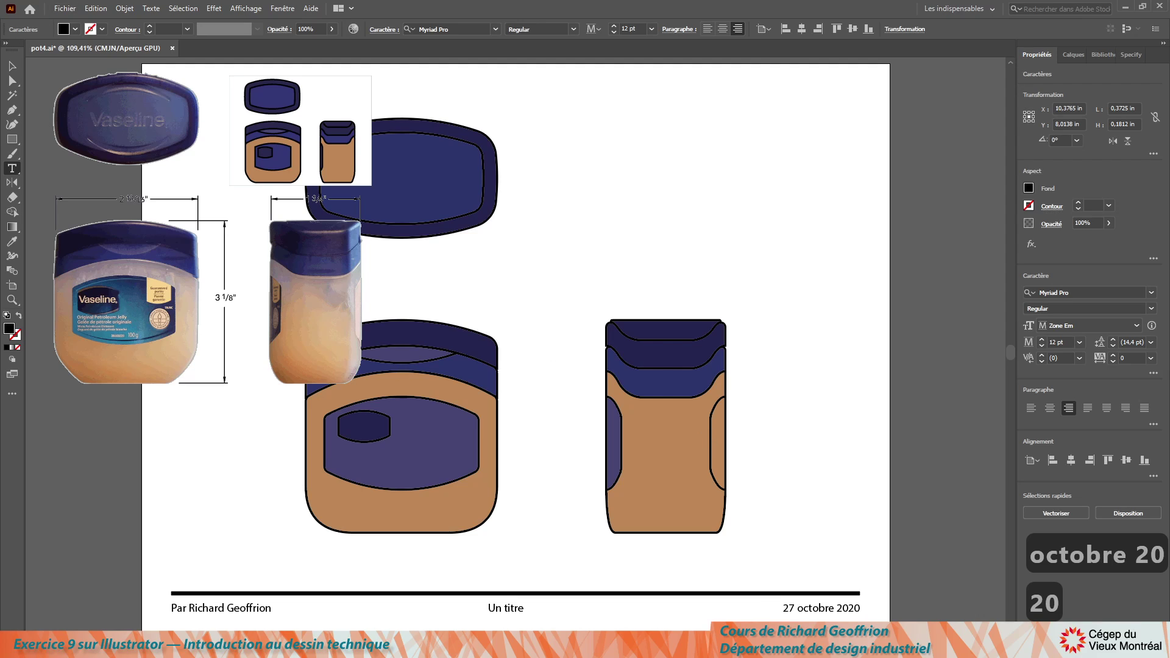
left_click(12, 66)
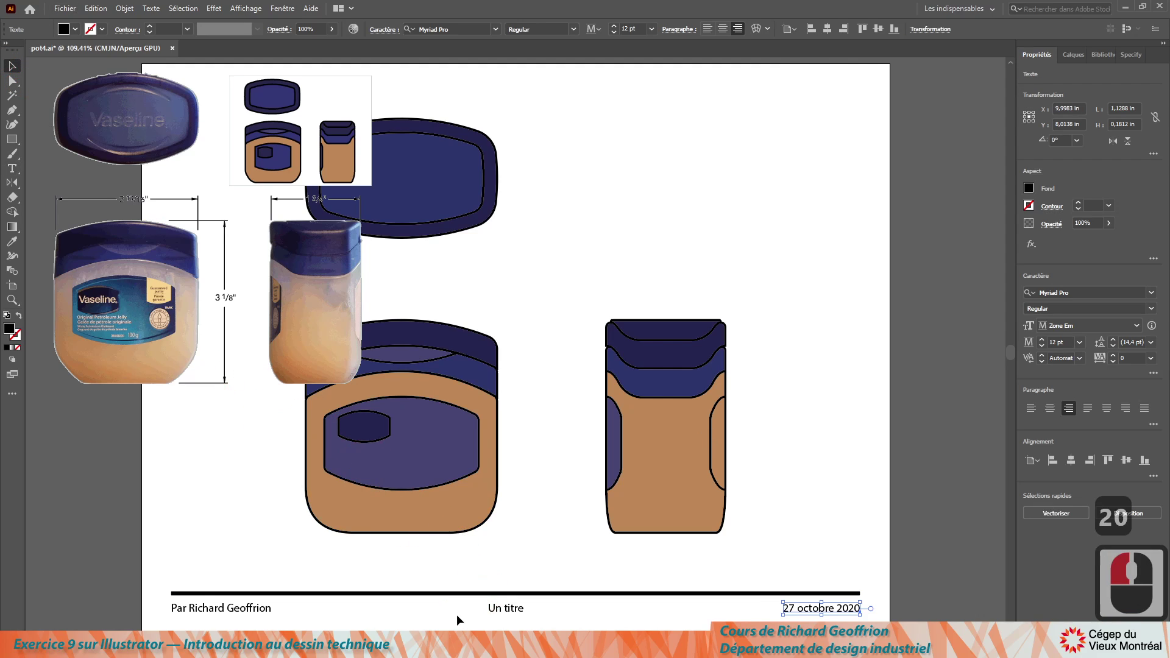
Try font sizes of 14 pt and 18 pt on the "Un titre" text and settle on 14 pt.
left_click(515, 608)
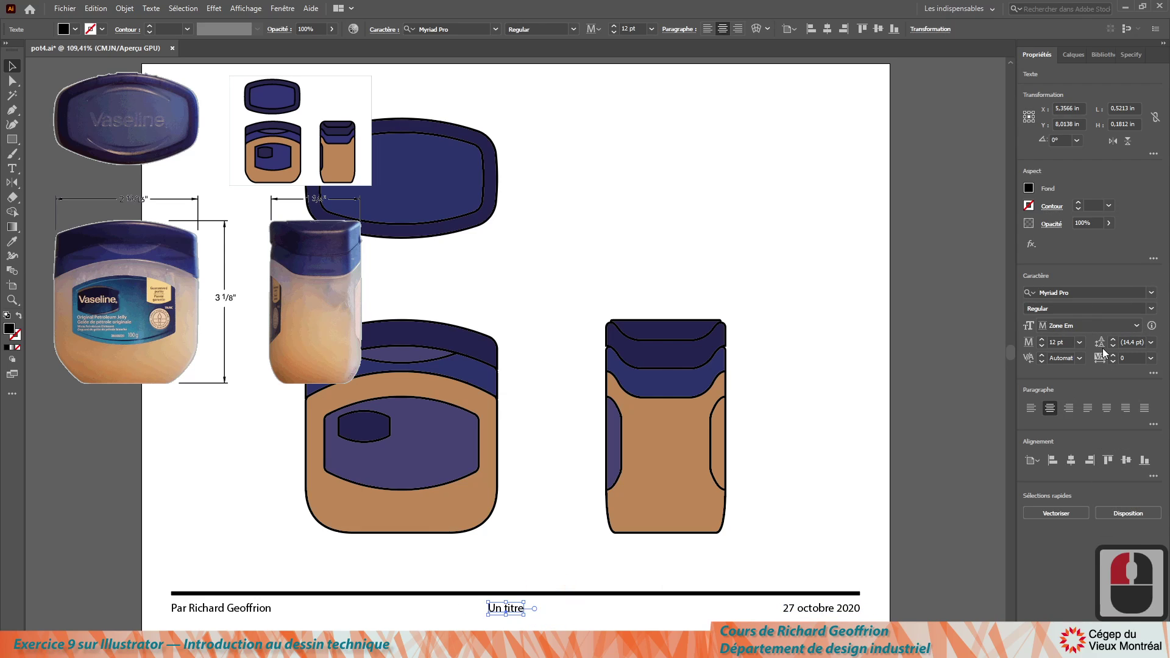
left_click(1080, 342)
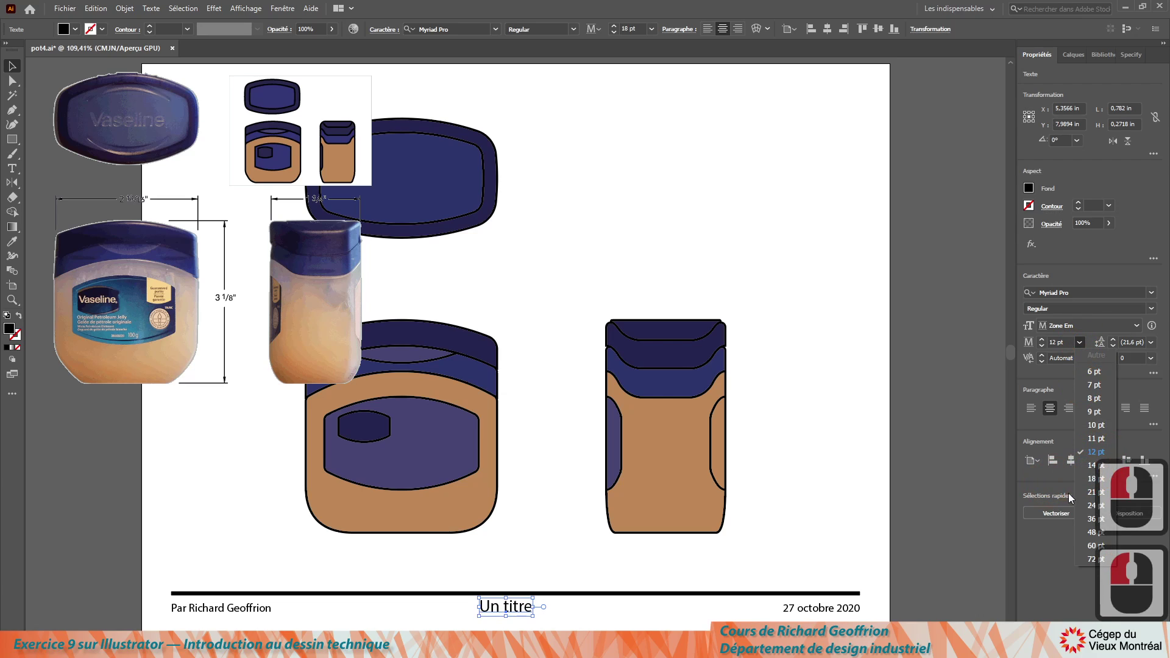
left_click(1095, 465)
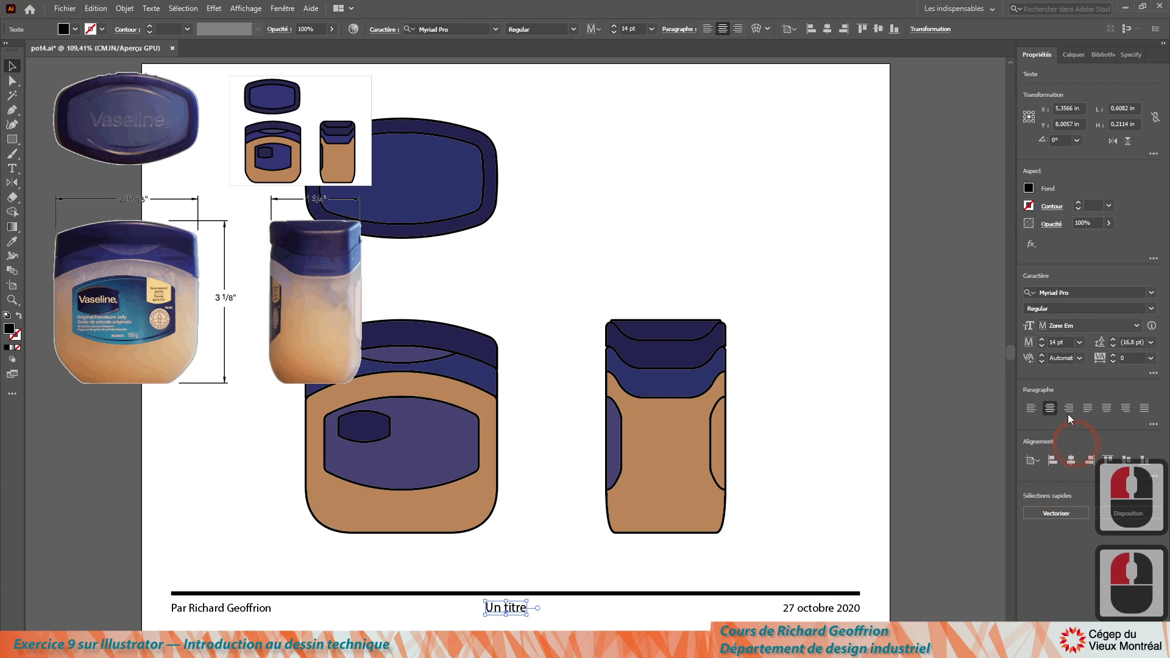
left_click(1079, 342)
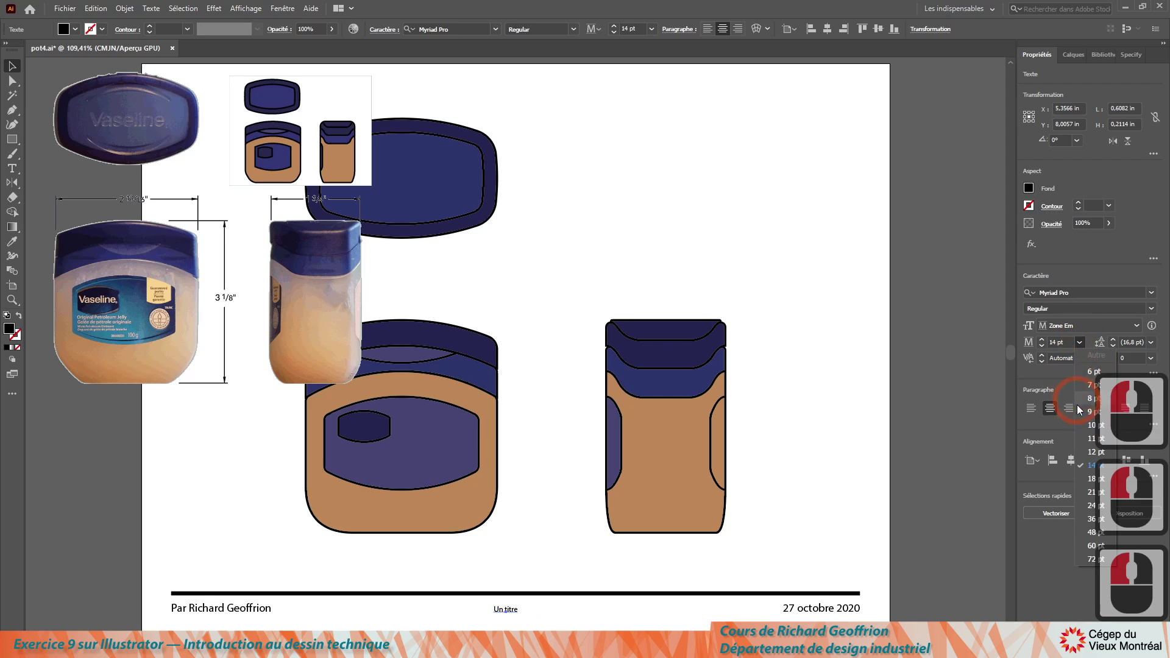
left_click(1094, 479)
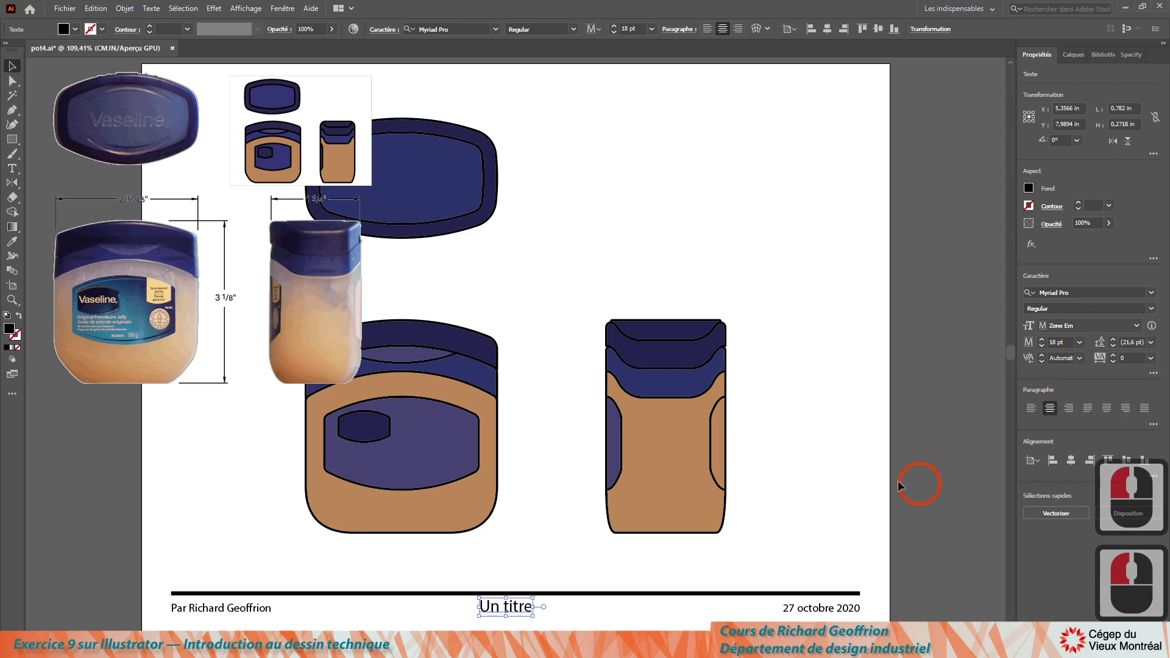
left_click(1080, 342)
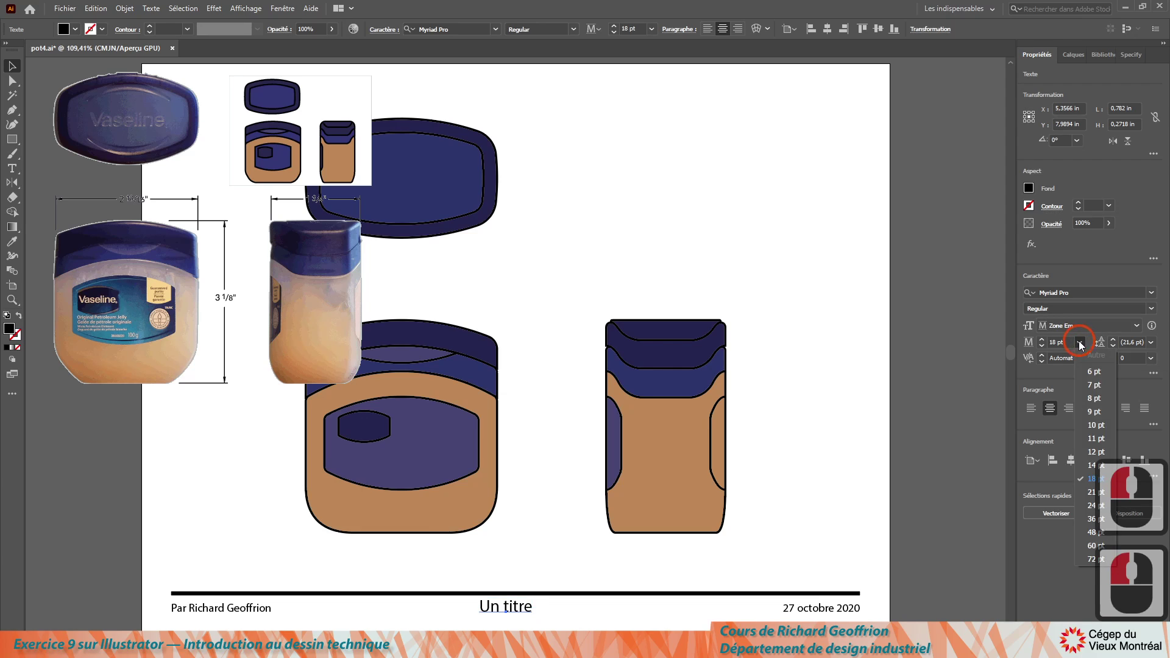
left_click(1095, 465)
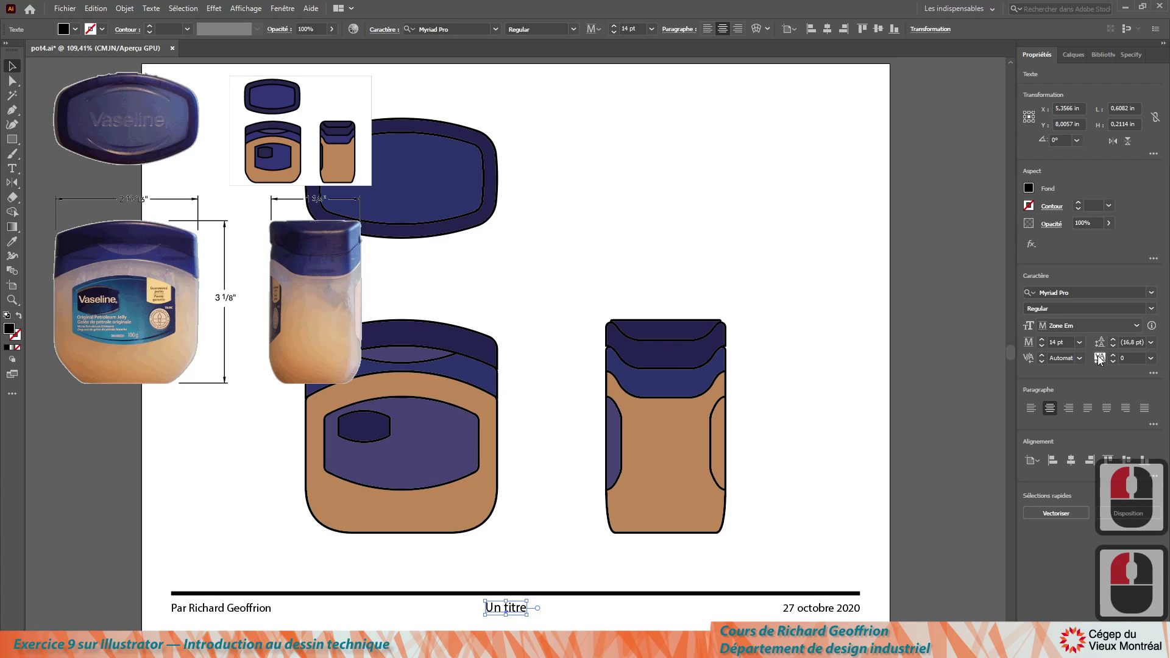
Set the "Un titre" text's font style to Semibold and deselect it.
left_click(1152, 310)
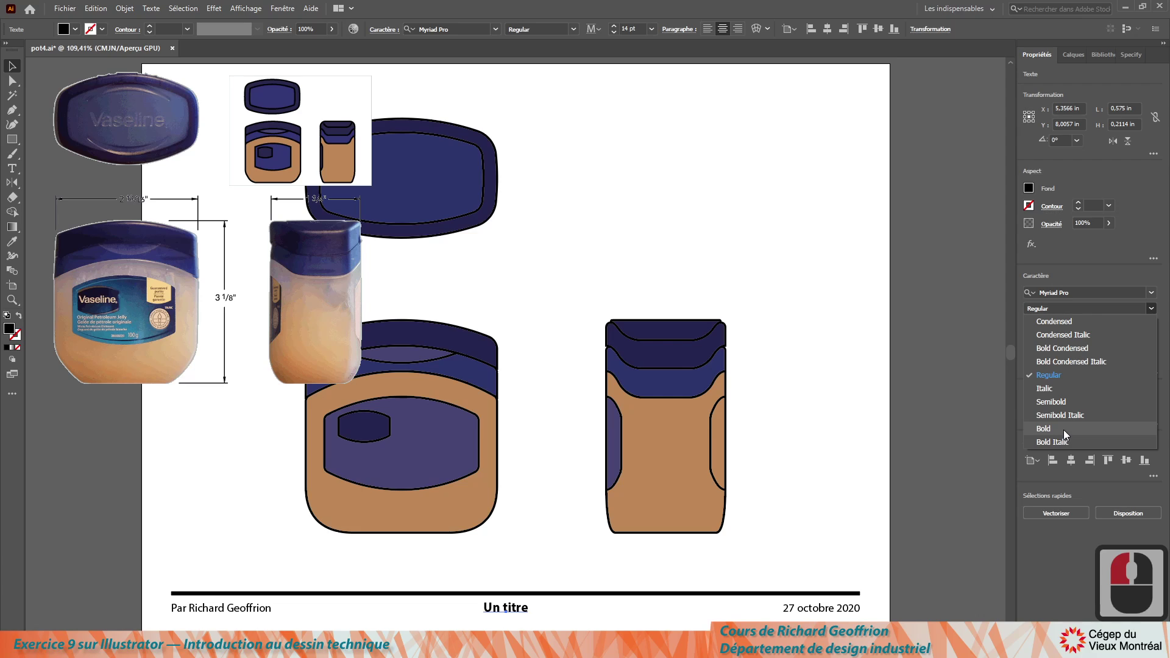
left_click(1061, 404)
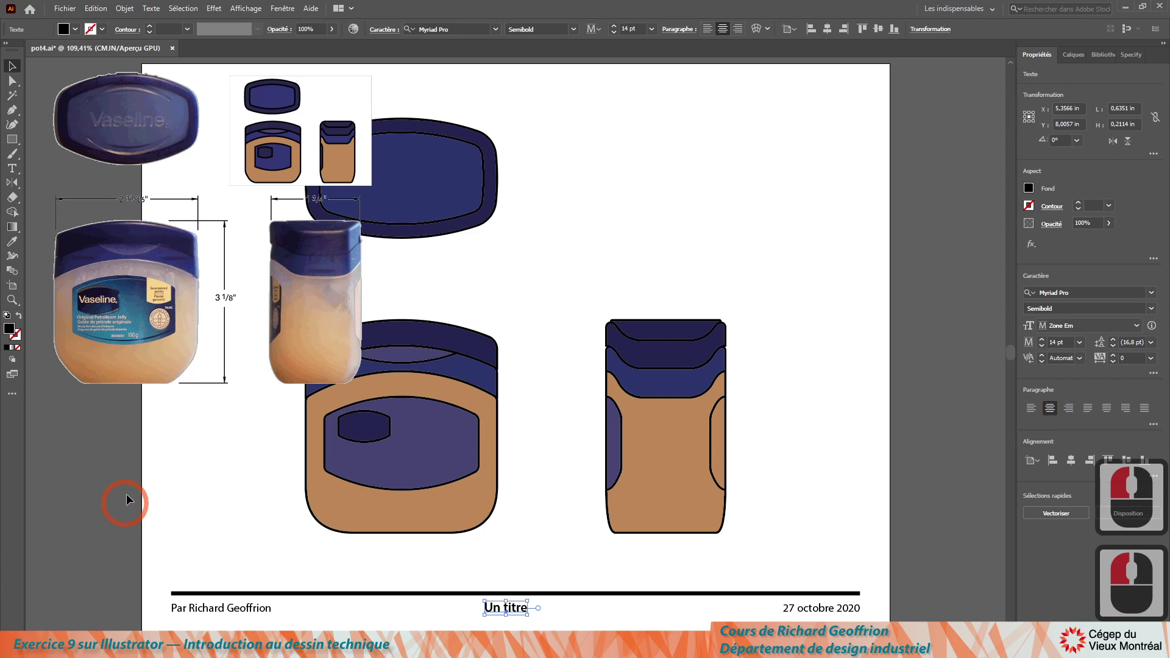
left_click(195, 178)
left_click(190, 177)
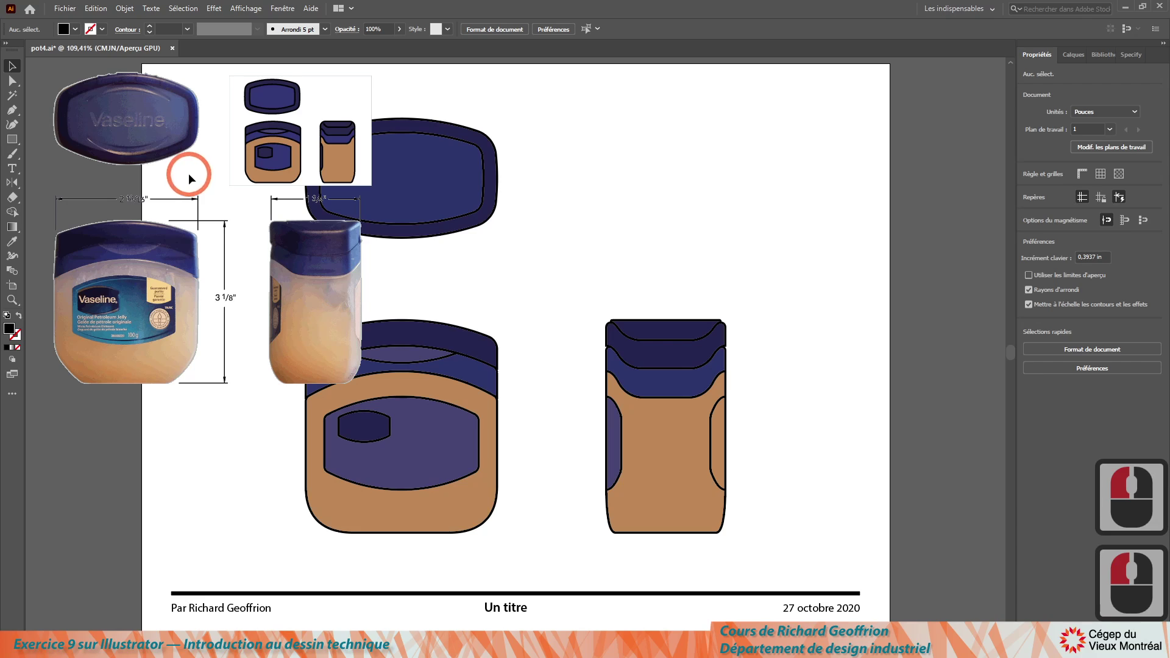